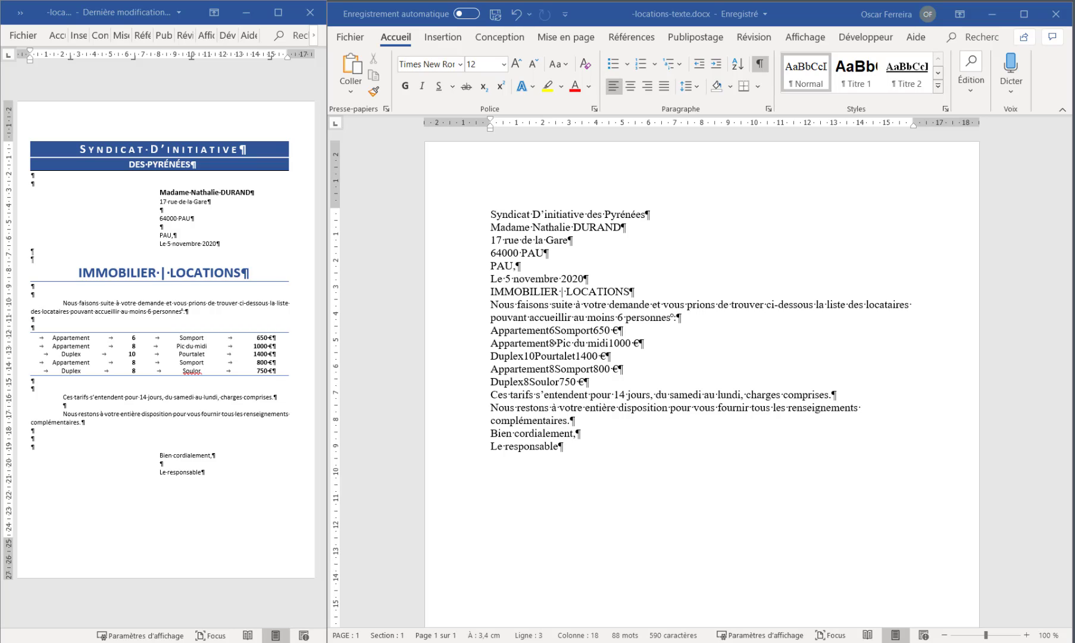
# Insert two blank lines below the "Syndicat D'initiative des Pyrénées" line, one above the postcode line and one above the place line
pyautogui.hotkey('ctrl', 'Home')
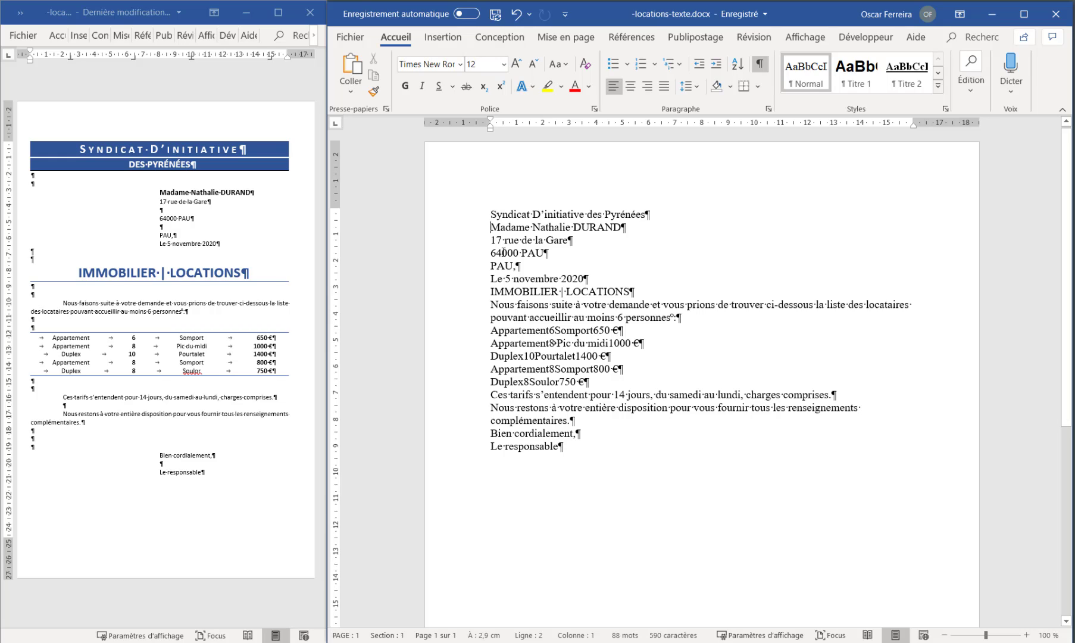
pyautogui.press('Return')
pyautogui.press('Return')
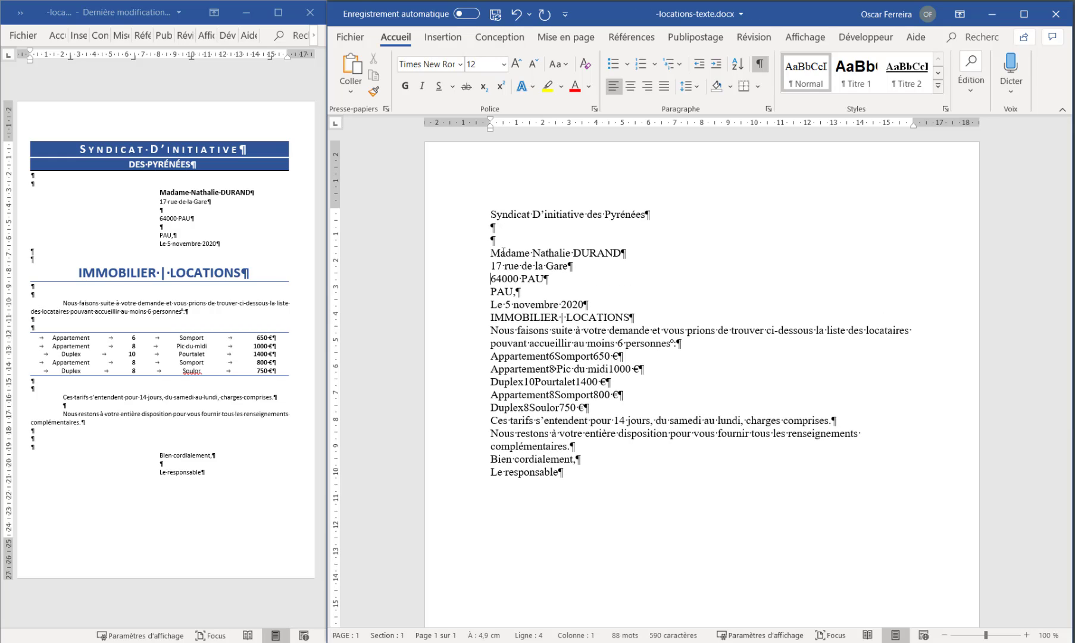
pyautogui.press('Return')
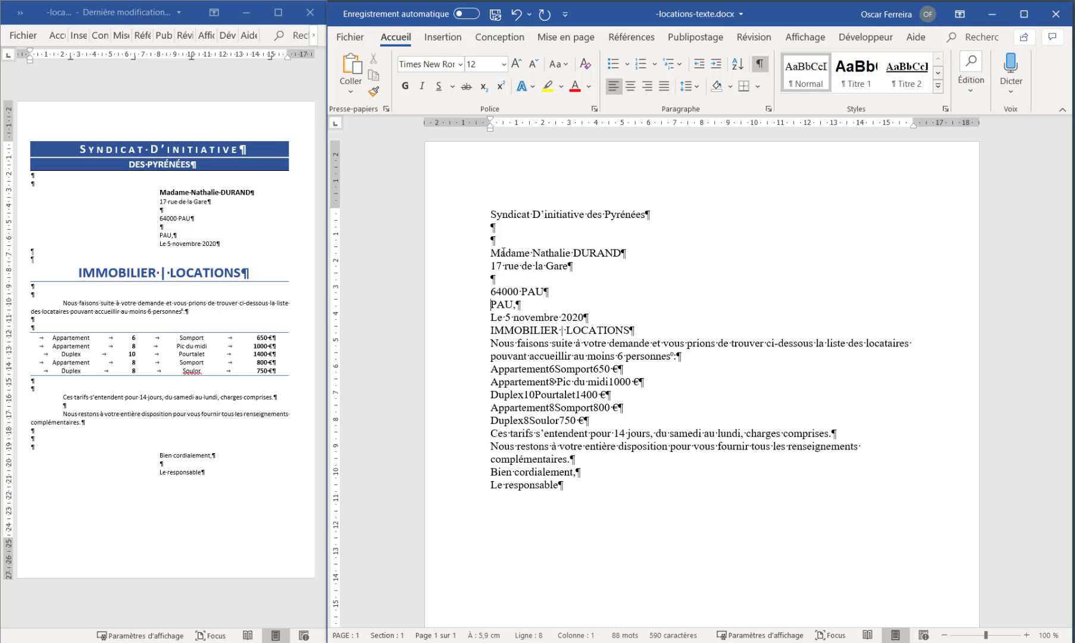
pyautogui.press('Return')
pyautogui.press('Down')
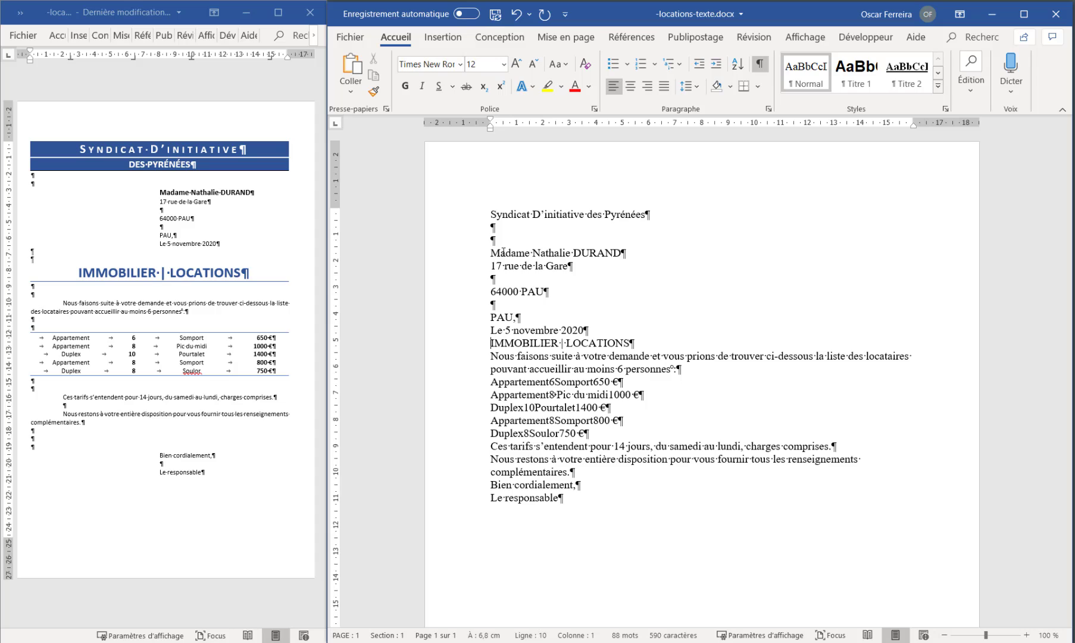
# Insert two blank lines above and two blank lines below the "IMMOBILIER | LOCATIONS" title
pyautogui.press('Return')
pyautogui.press('Return')
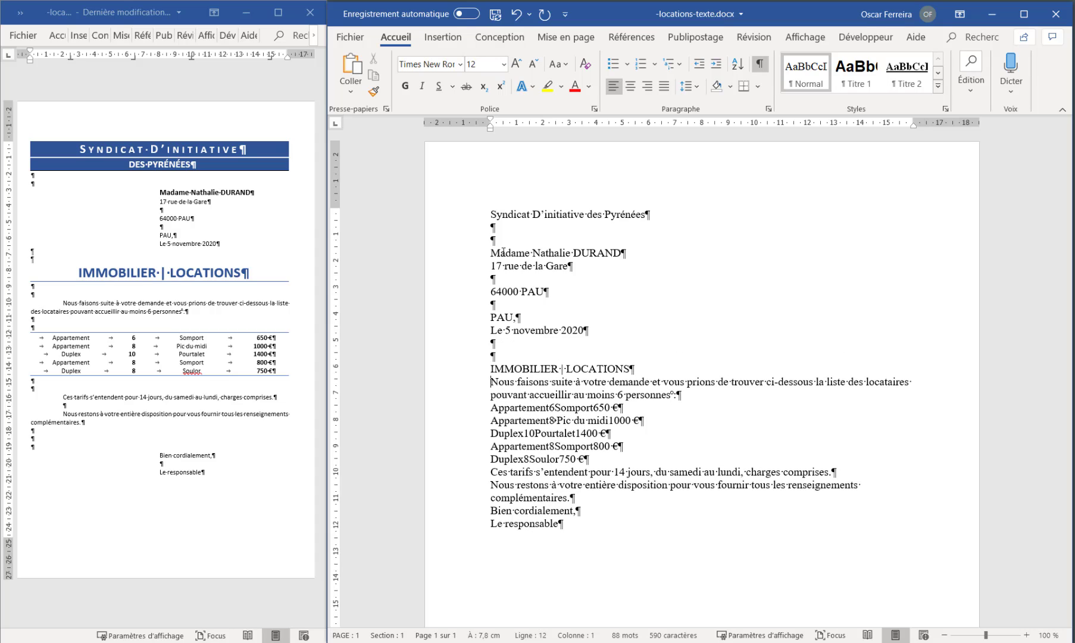
# Insert two blank lines above and two blank lines below the list of five rentals
pyautogui.press('Return')
pyautogui.press('Return')
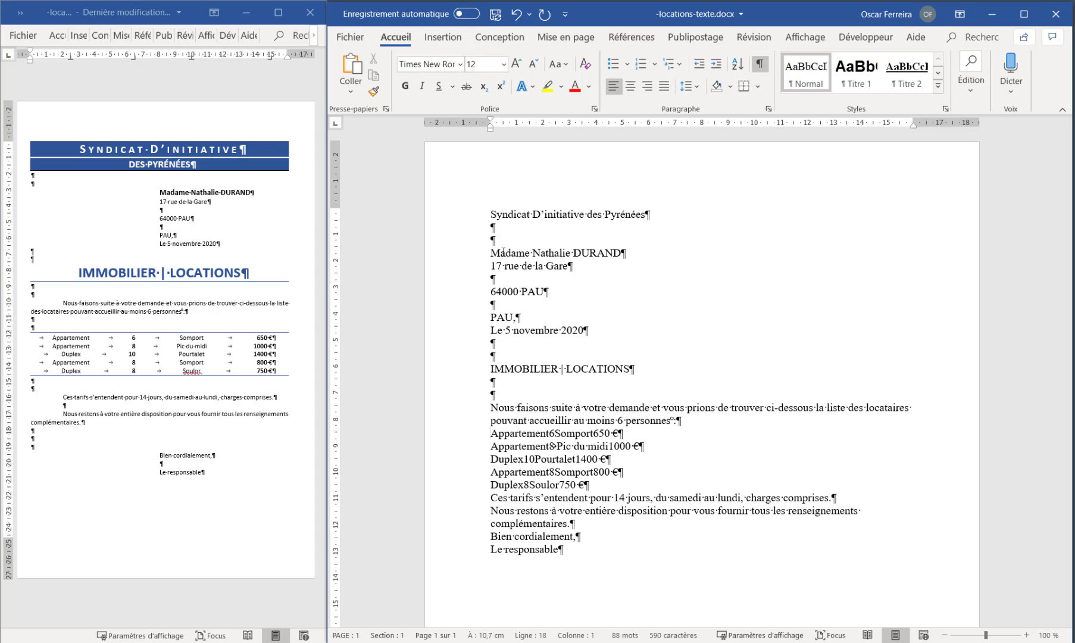
pyautogui.press('Return')
pyautogui.press('Return')
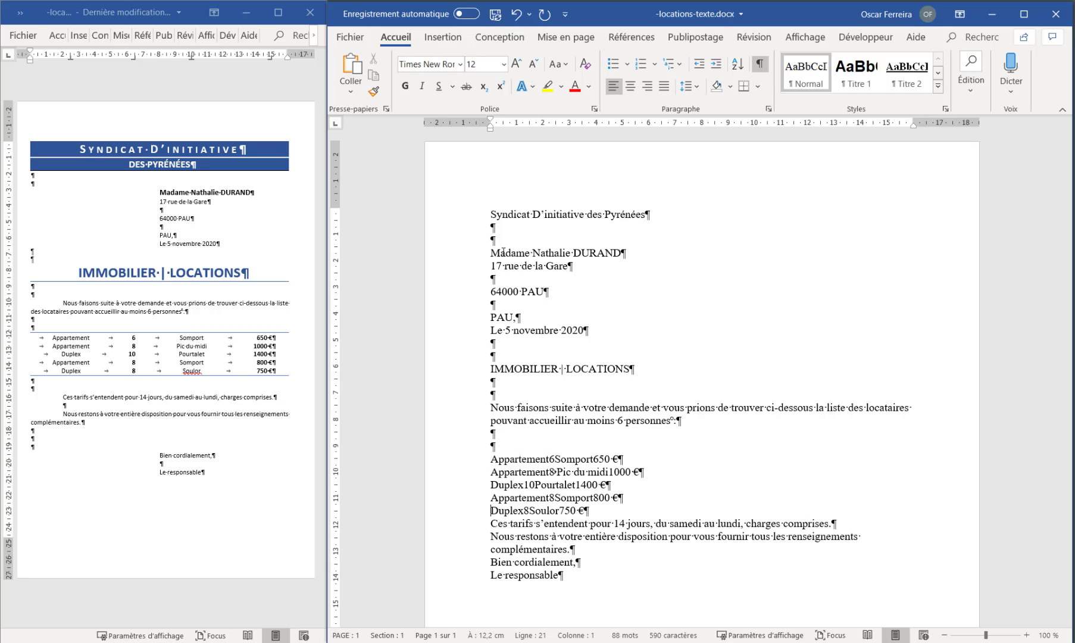
pyautogui.press('Return')
pyautogui.press('Return')
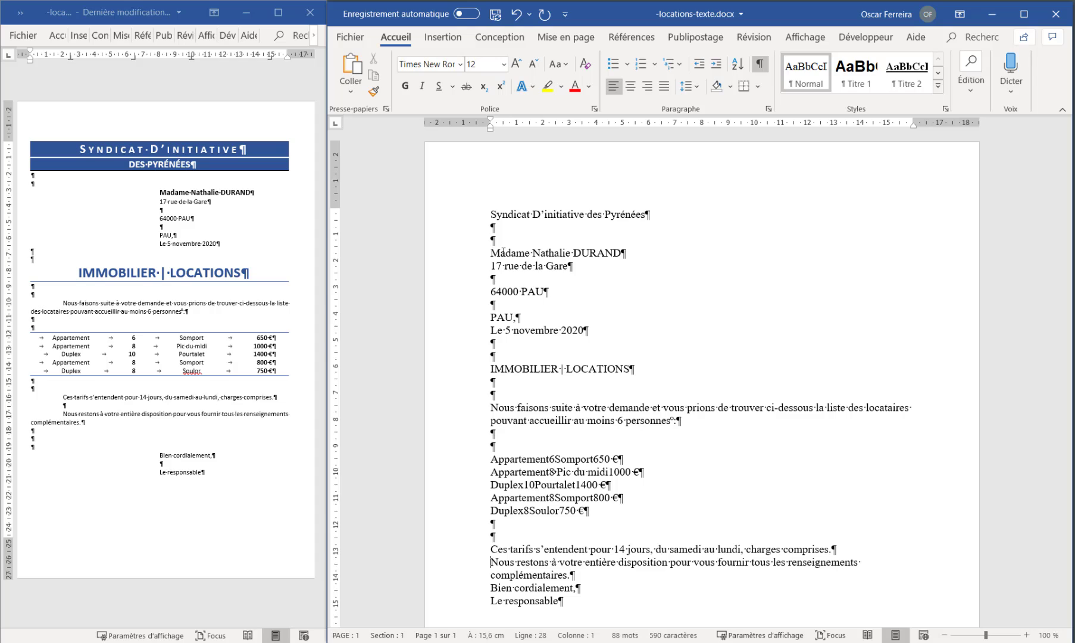
# Insert one blank line between the two closing paragraphs and three blank lines above "Bien cordialement,"
pyautogui.press('Return')
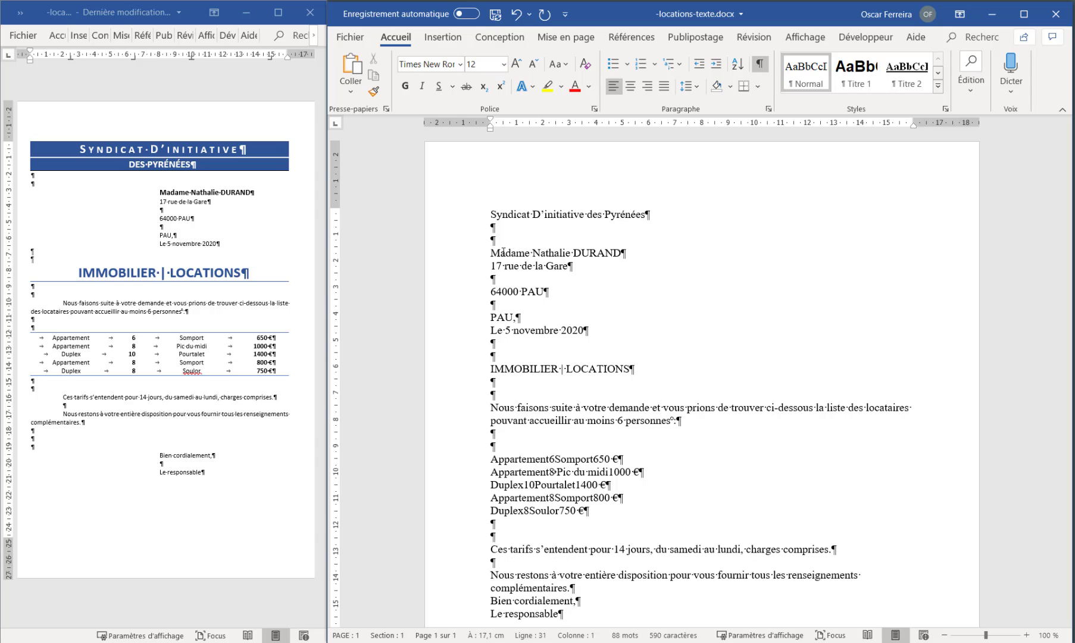
pyautogui.press('Return')
pyautogui.press('Return')
pyautogui.press('Return')
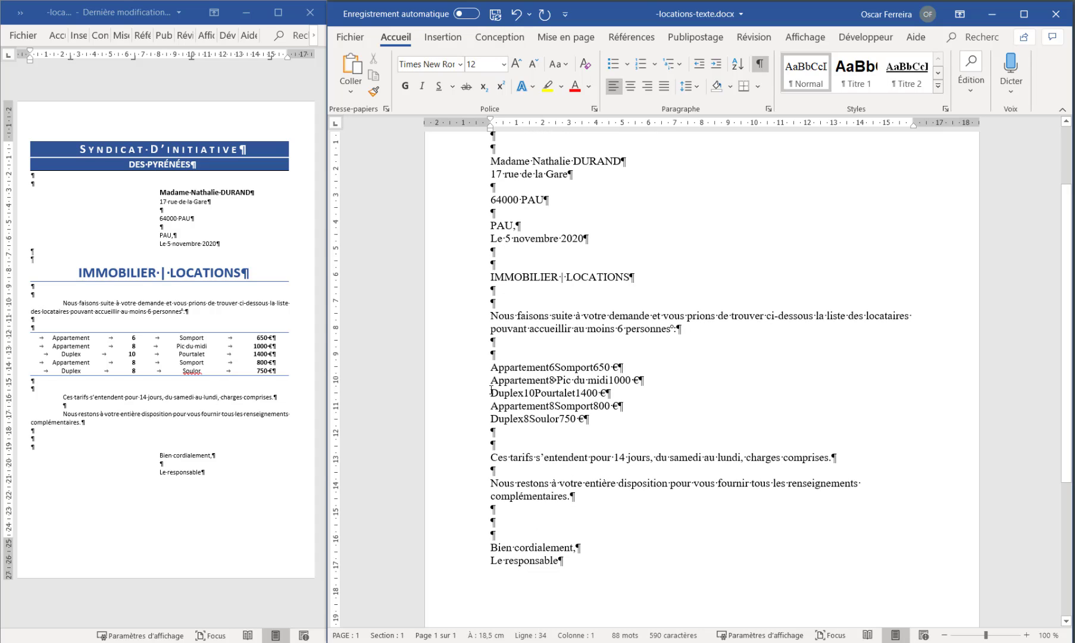
# Hide the paragraph marks to view the plain letter, and show them again
pyautogui.scroll(2, 512, 167)
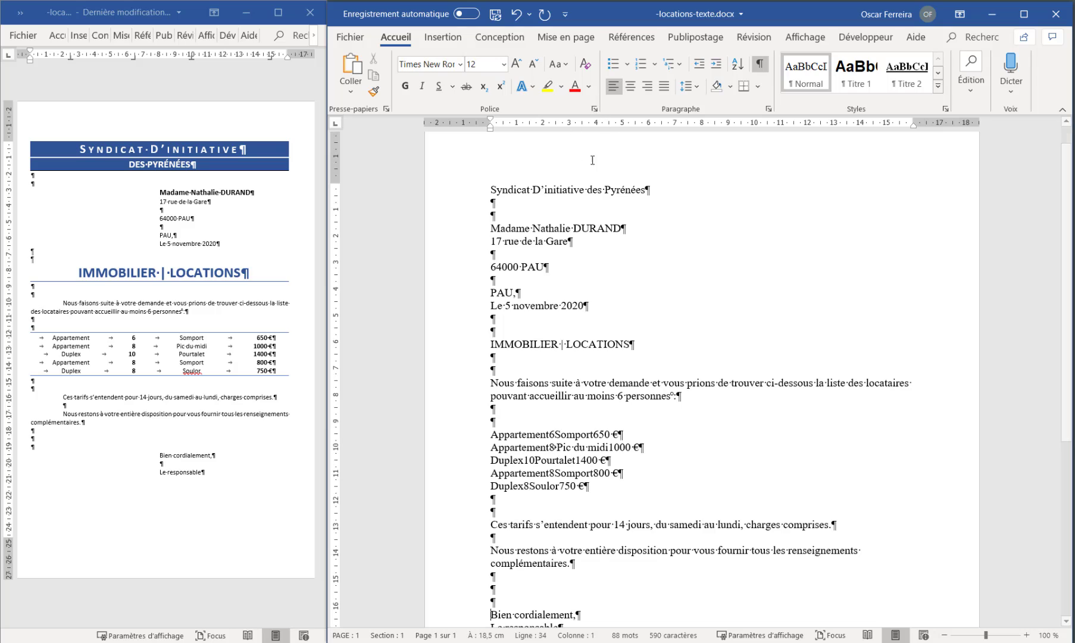
pyautogui.click(761, 65)
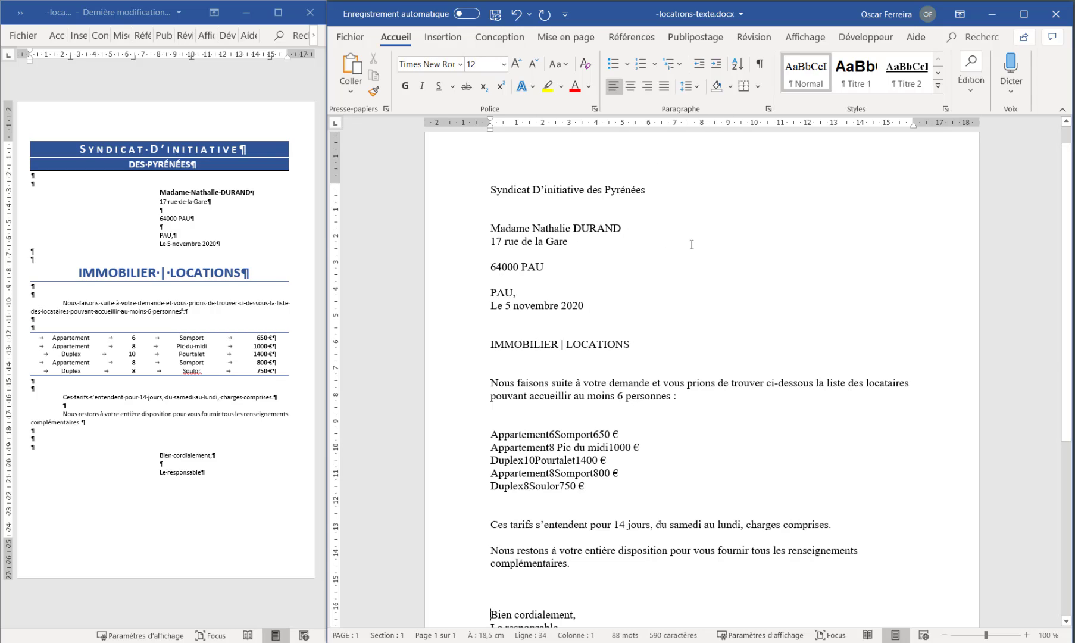
pyautogui.click(761, 66)
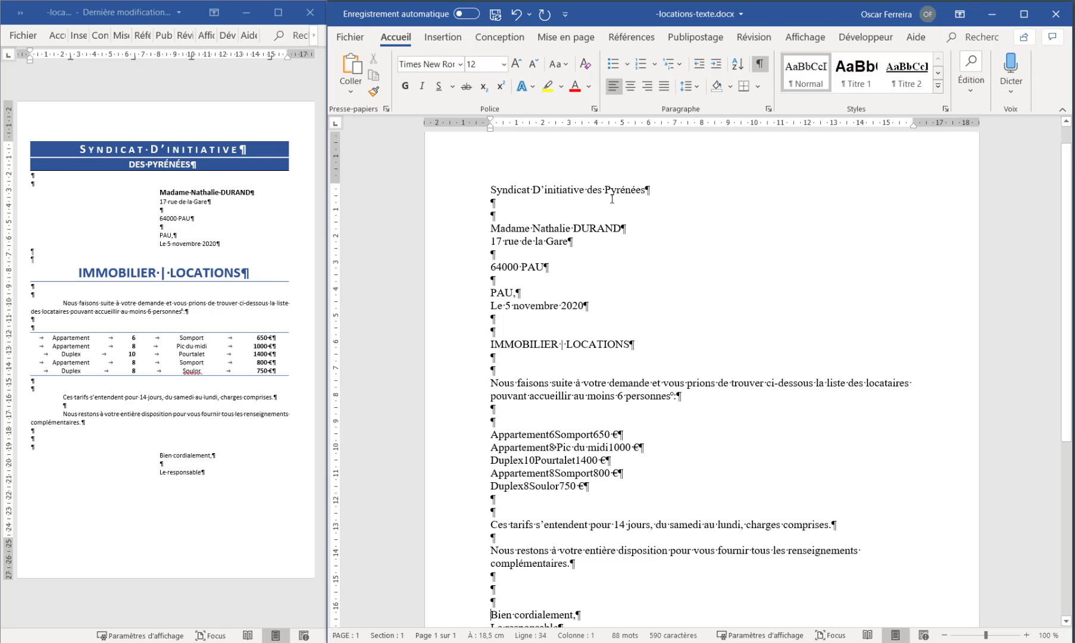
# Split the letterhead into two lines before "des Pyrénées" and centre both lines
pyautogui.click(589, 188)
pyautogui.press('Return')
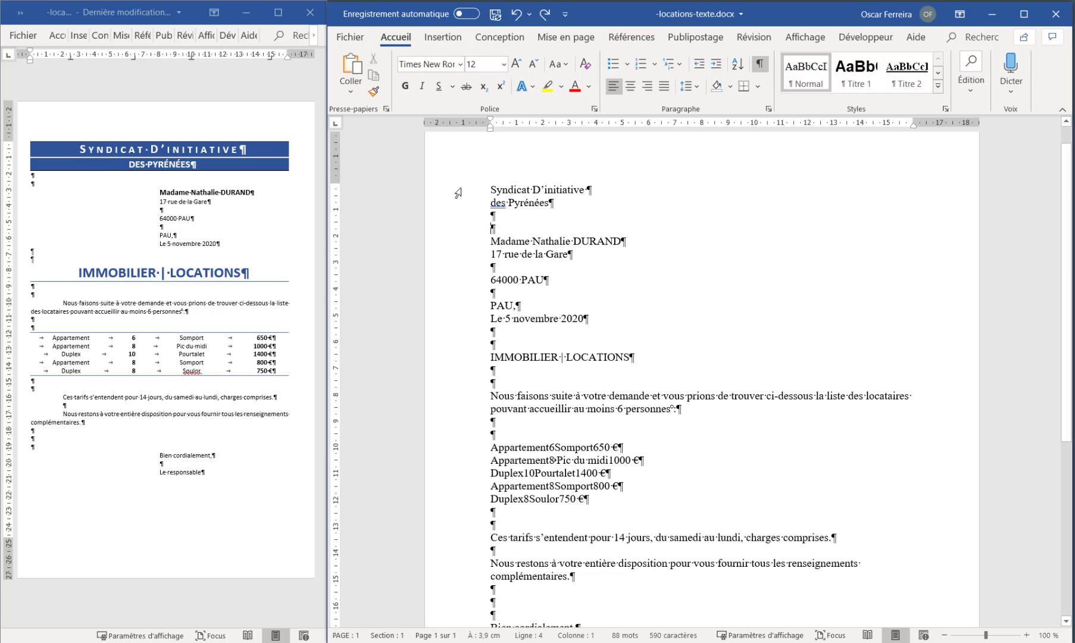
pyautogui.moveTo(457, 192); pyautogui.dragTo(457, 204)
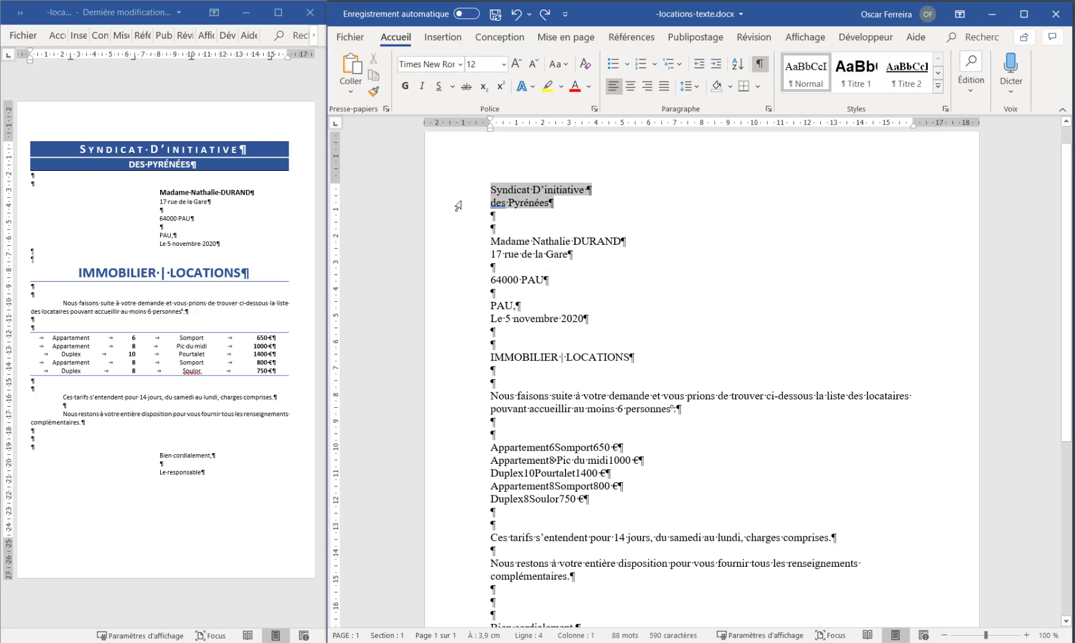
pyautogui.click(632, 86)
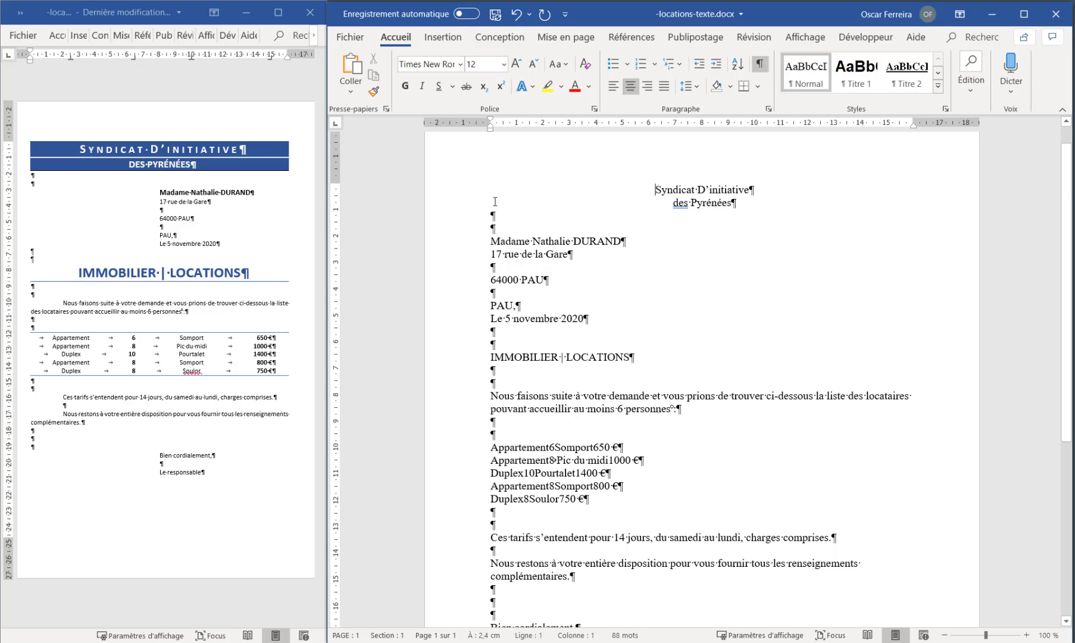
# Increase the font size of both letterhead lines to 20
pyautogui.moveTo(470, 192); pyautogui.dragTo(471, 211)
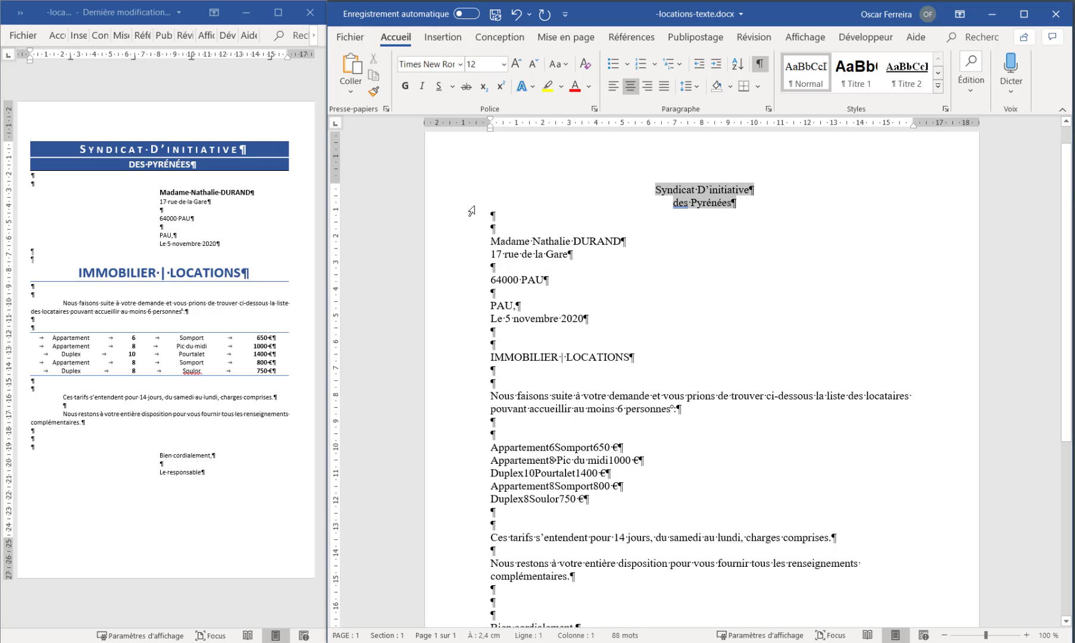
pyautogui.click(518, 63)
pyautogui.click(517, 63)
pyautogui.click(518, 63)
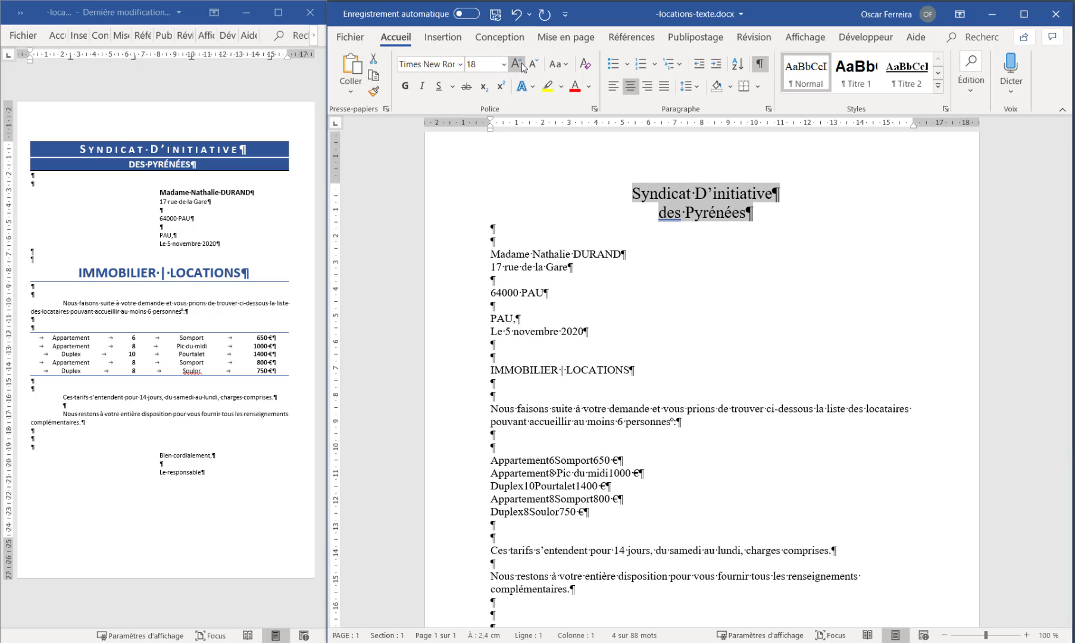
pyautogui.click(518, 63)
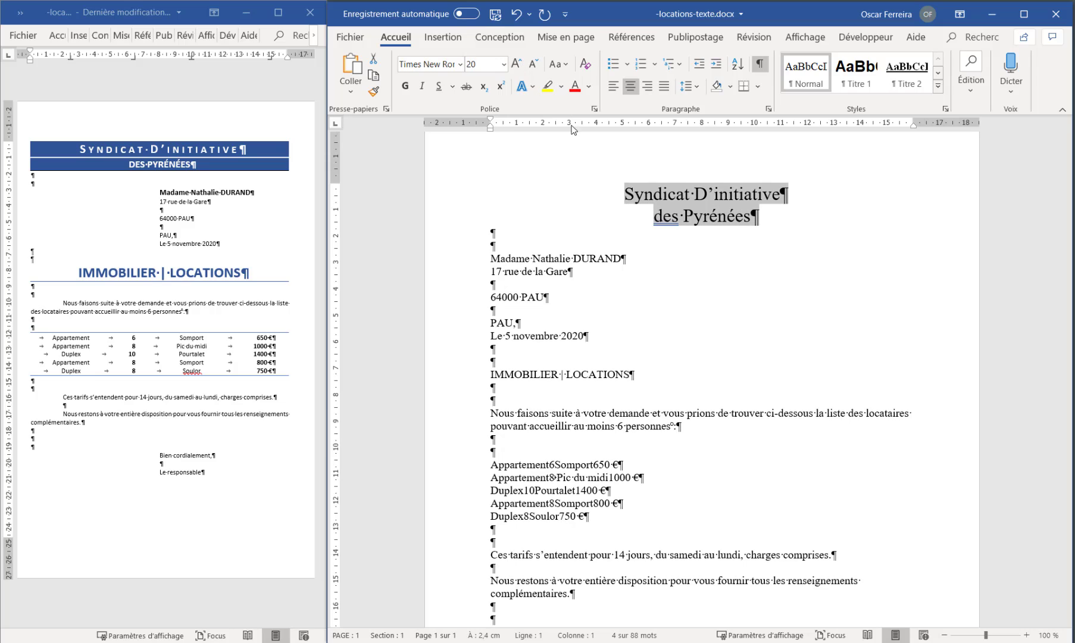
pyautogui.click(486, 200)
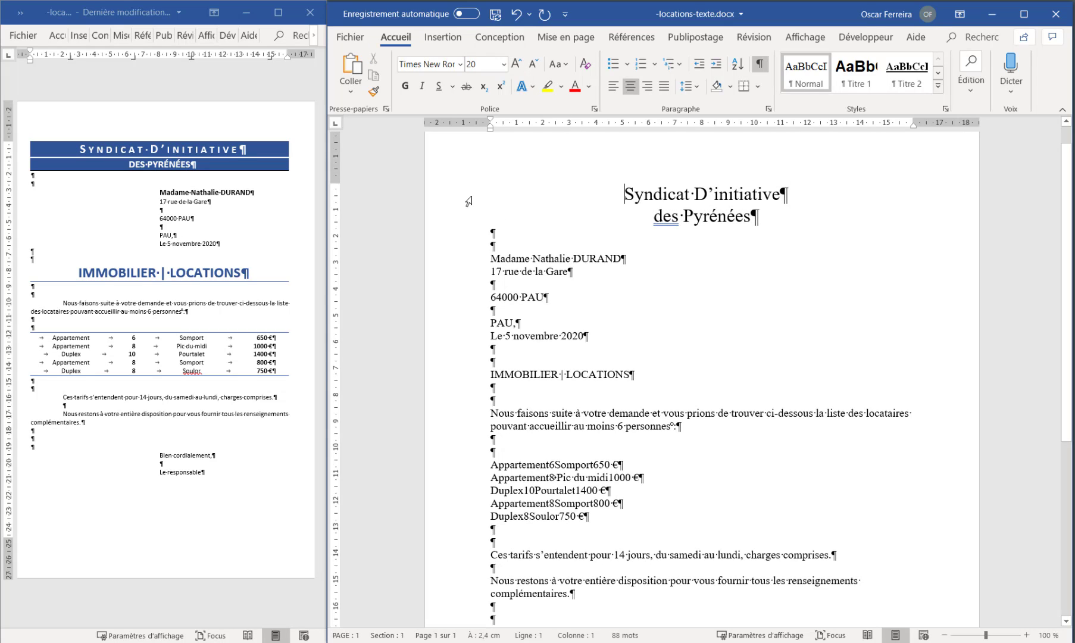
# Apply the small caps (Petites majuscules) effect to the "Syndicat D'initiative" line
pyautogui.click(468, 202)
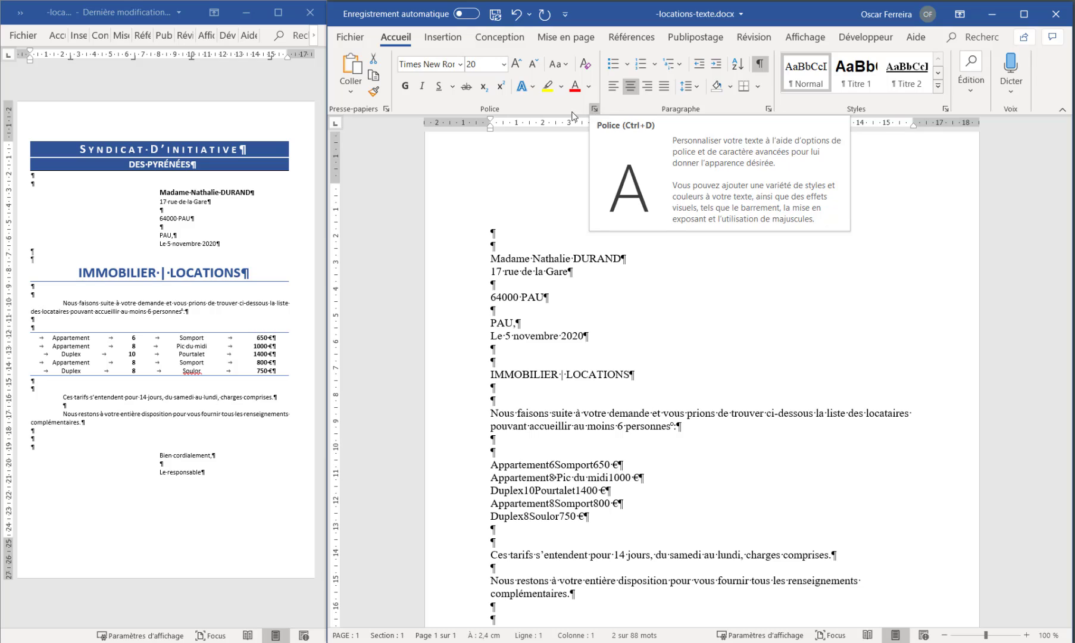
pyautogui.click(594, 110)
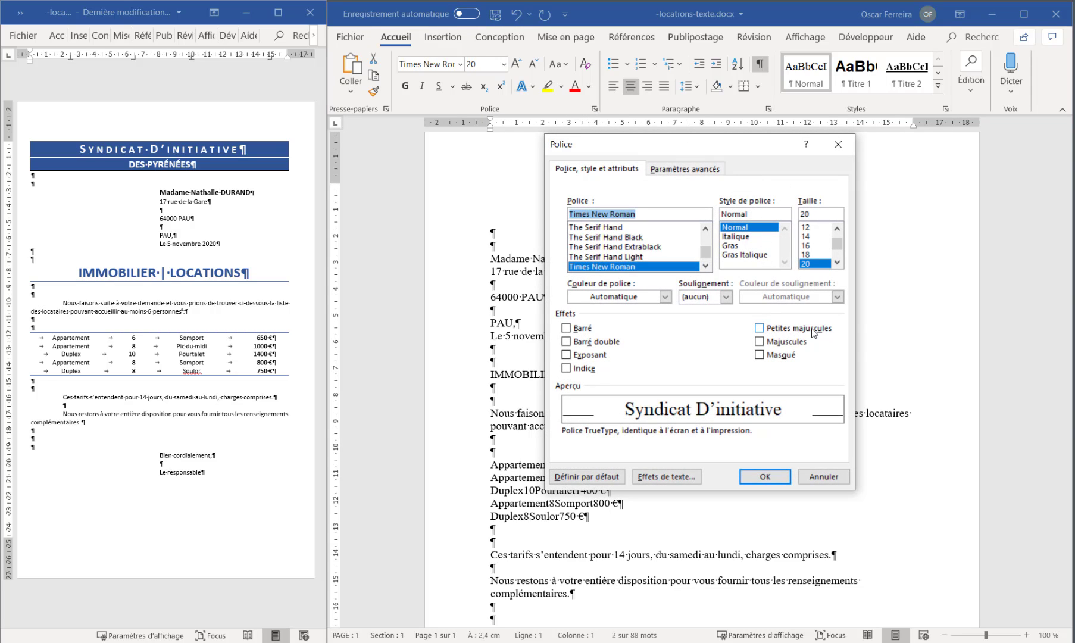
pyautogui.click(759, 328)
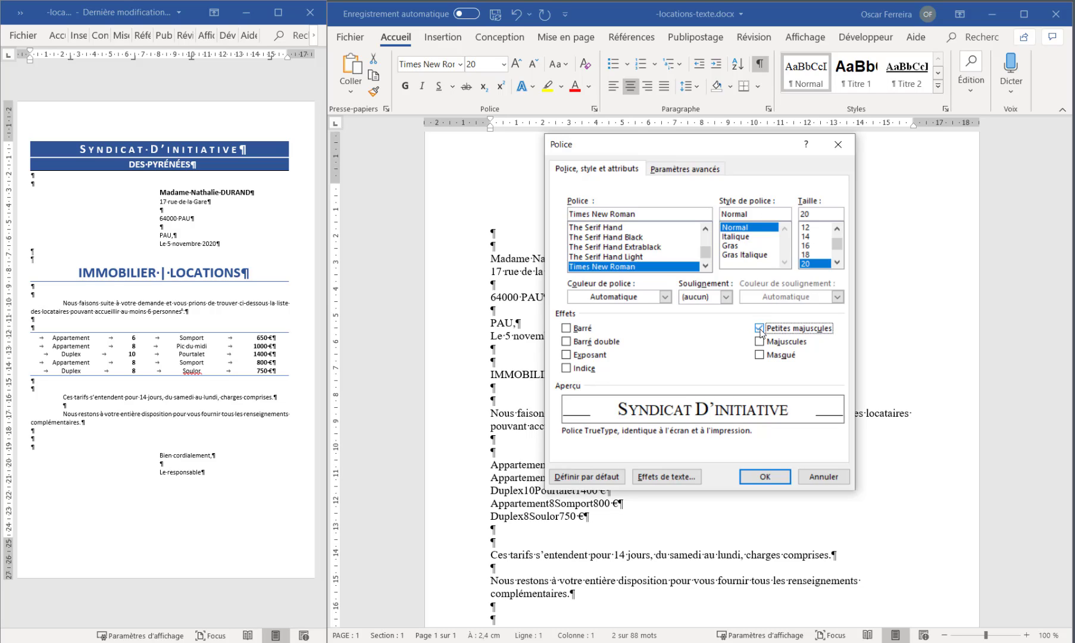
pyautogui.click(762, 477)
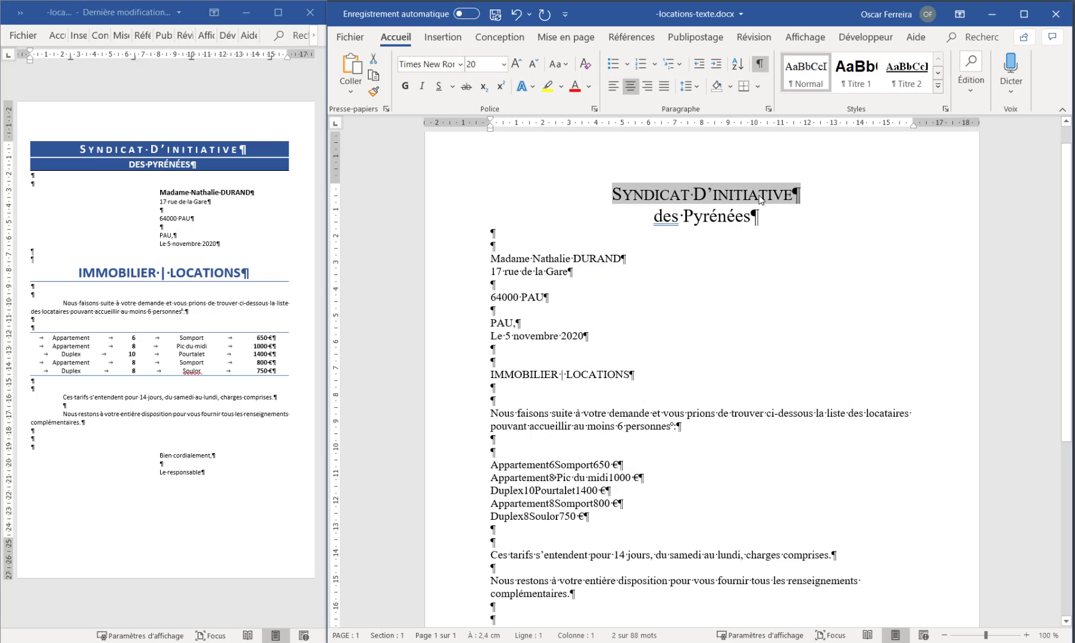
# Convert the "des Pyrénées" line to uppercase (MAJUSCULES) and reduce its font size to 16
pyautogui.moveTo(653, 217); pyautogui.dragTo(757, 219)
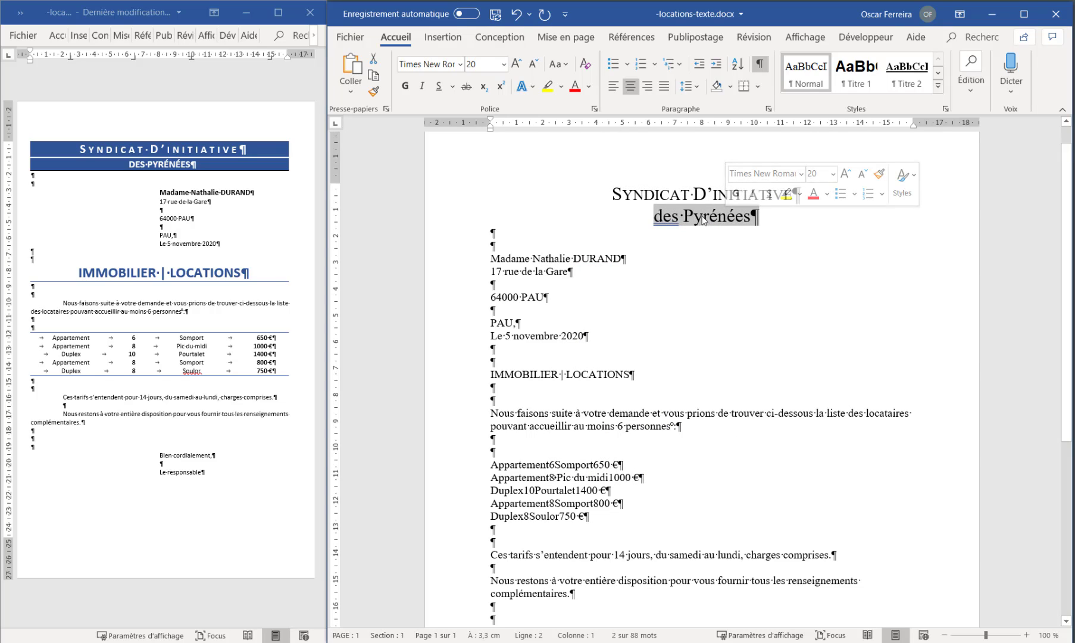
pyautogui.click(566, 65)
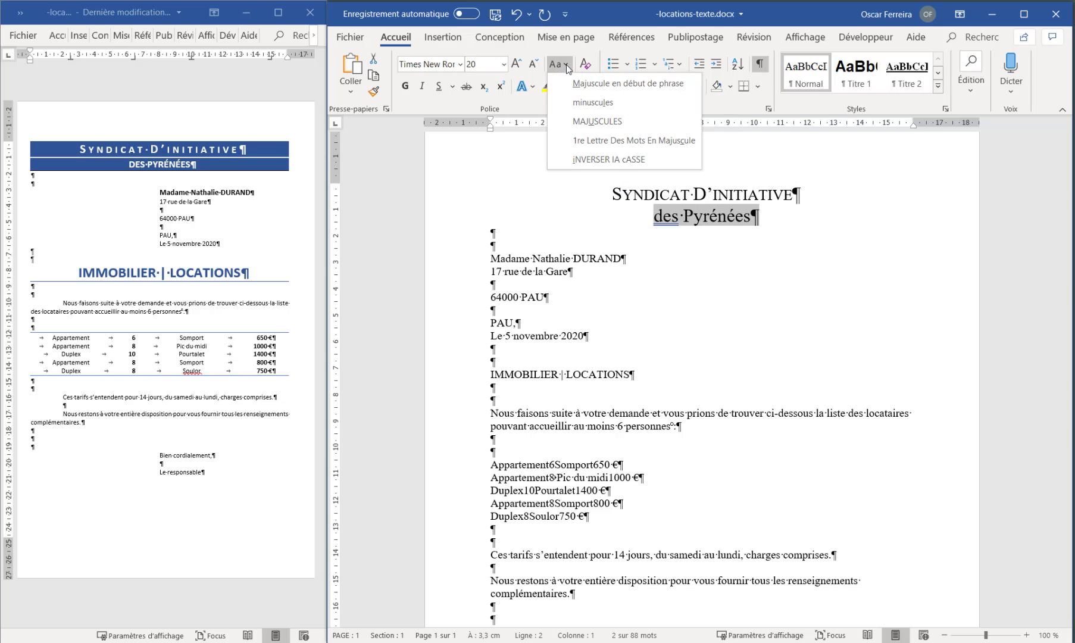
pyautogui.click(575, 123)
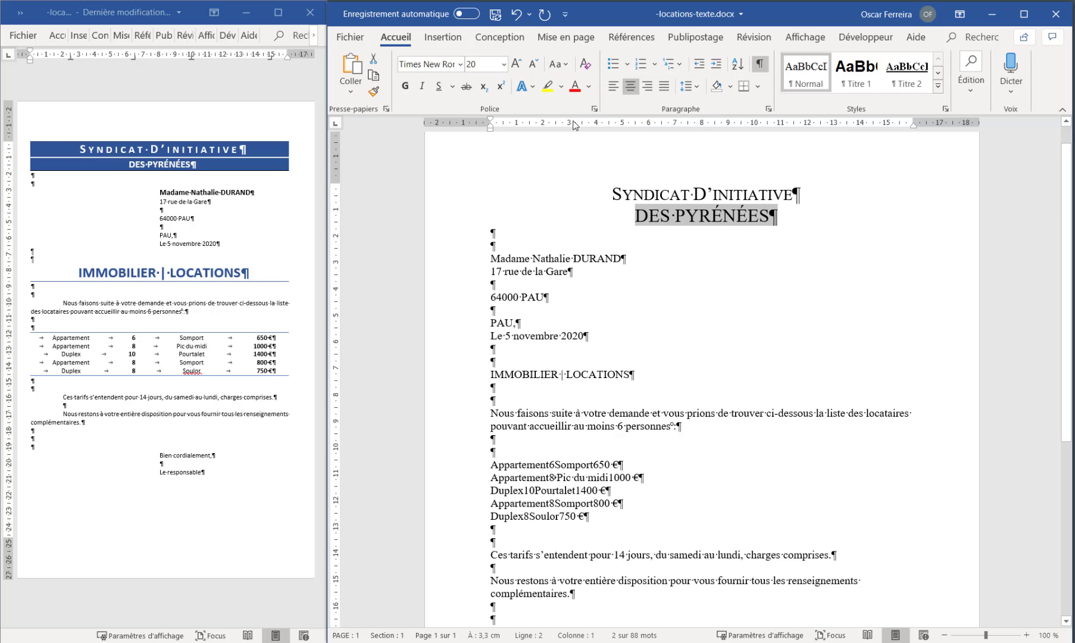
pyautogui.click(534, 63)
pyautogui.click(535, 62)
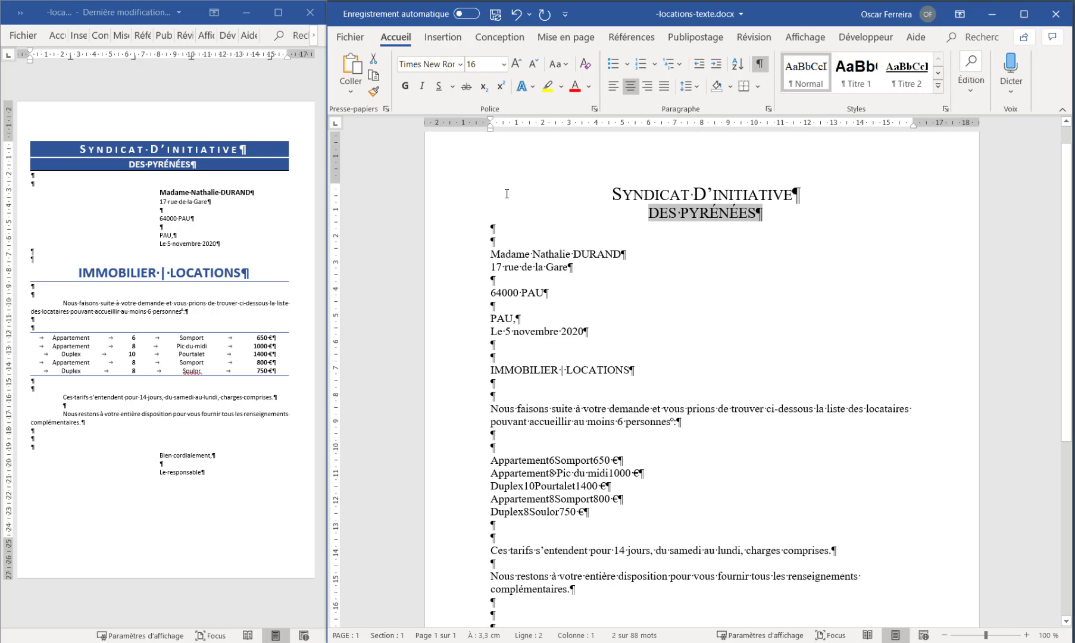
# Give both letterhead lines a dark blue theme shading and the font colour Blanc, Arrière-plan 1
pyautogui.moveTo(467, 199); pyautogui.dragTo(468, 215)
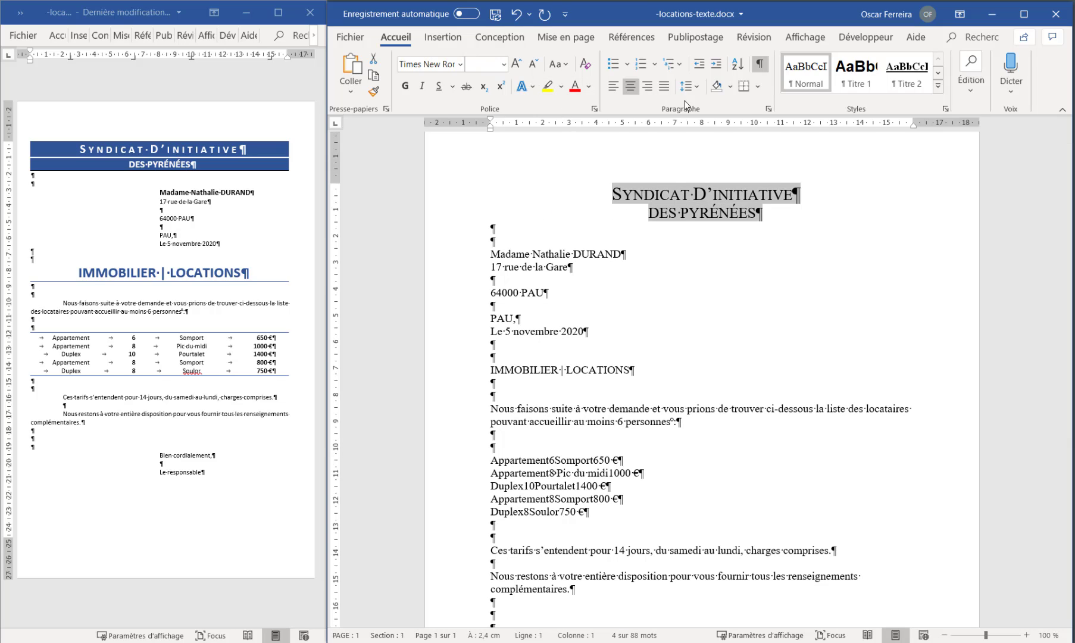
pyautogui.click(731, 87)
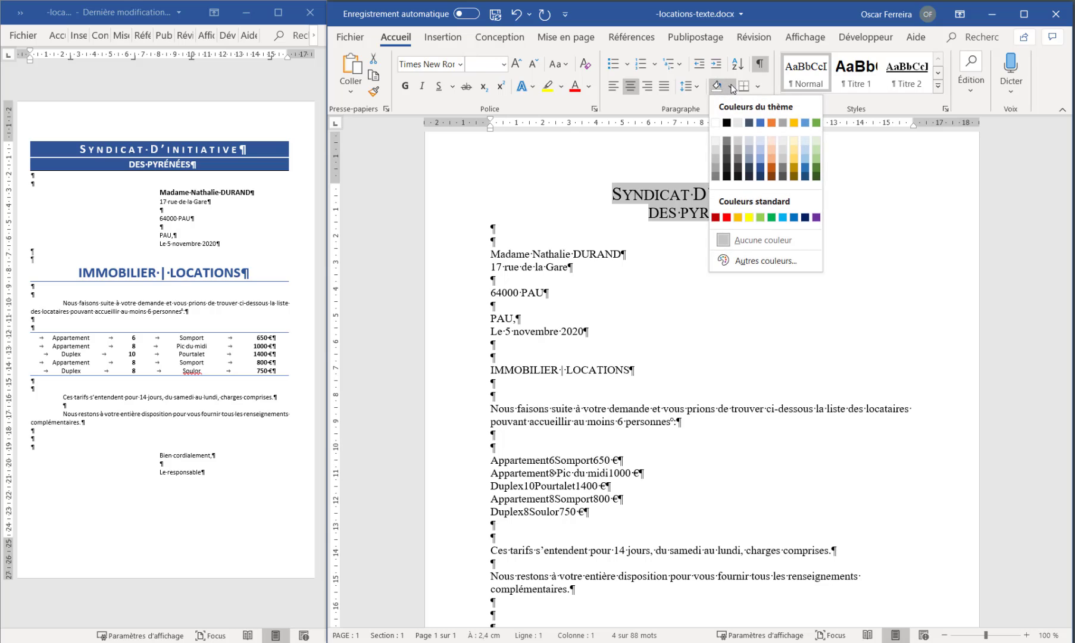
pyautogui.click(760, 122)
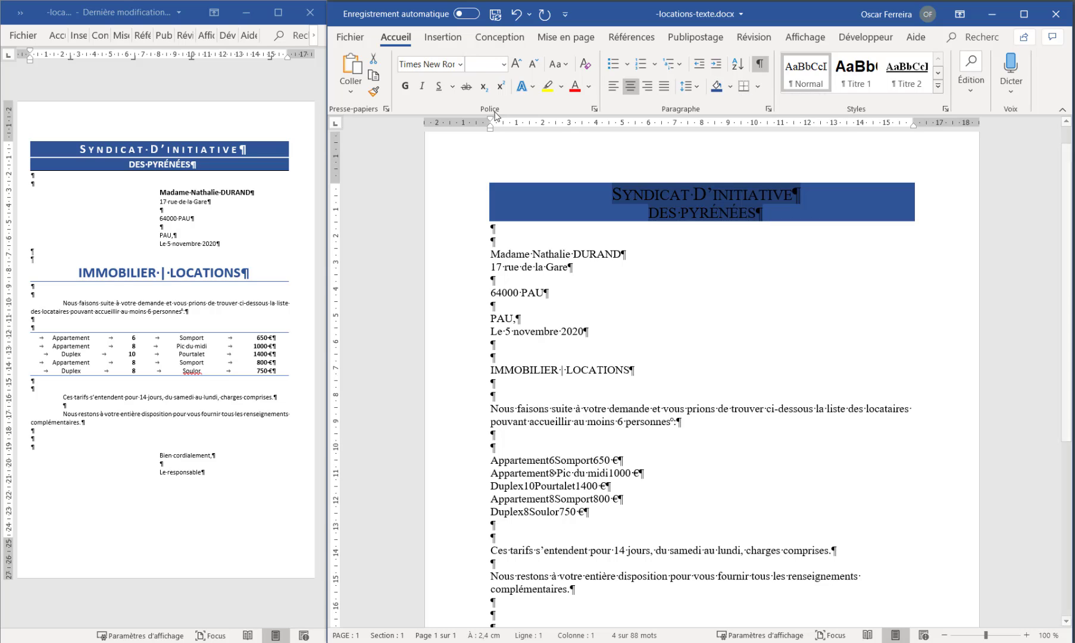
pyautogui.click(589, 87)
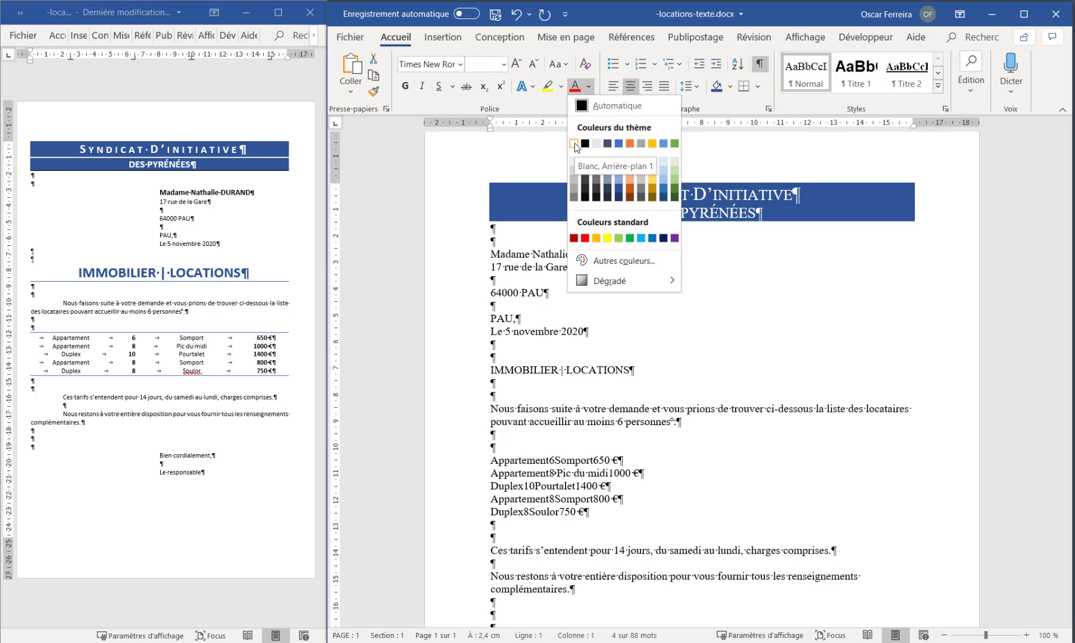
pyautogui.click(575, 146)
pyautogui.click(611, 200)
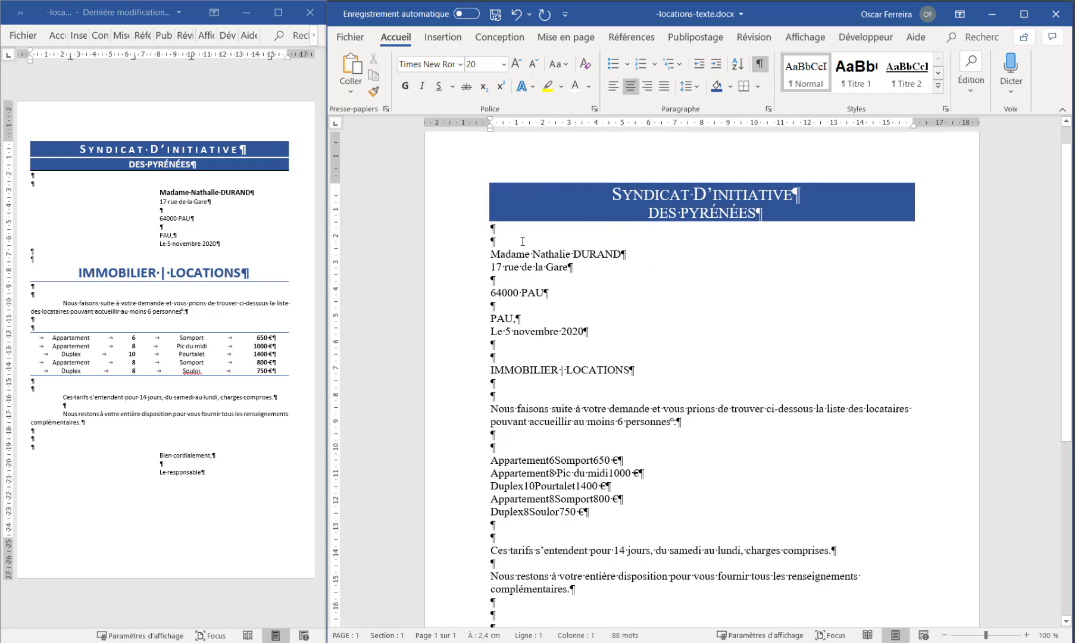
# Change the font of the entire letter to the theme body font Calibri (Corps)
pyautogui.click(446, 190)
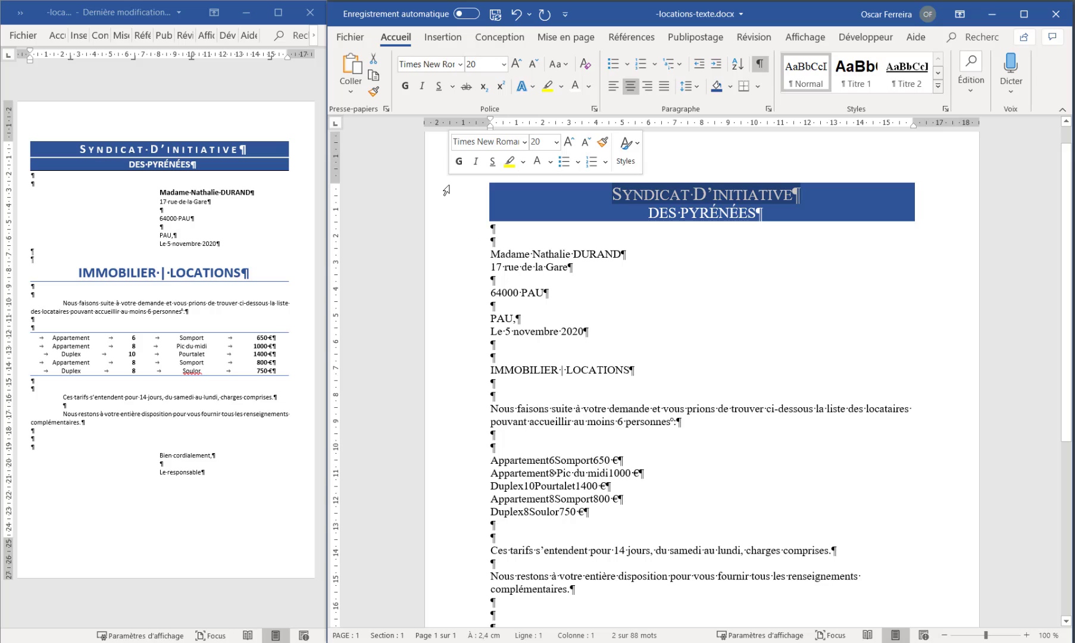
pyautogui.moveTo(446, 190); pyautogui.dragTo(441, 214)
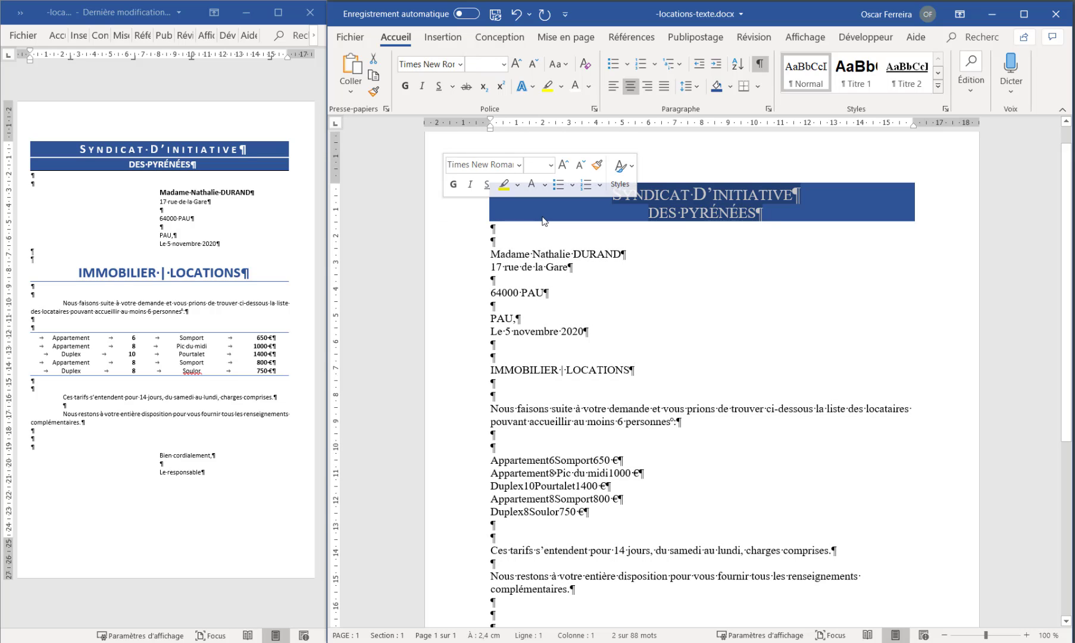
pyautogui.click(544, 220)
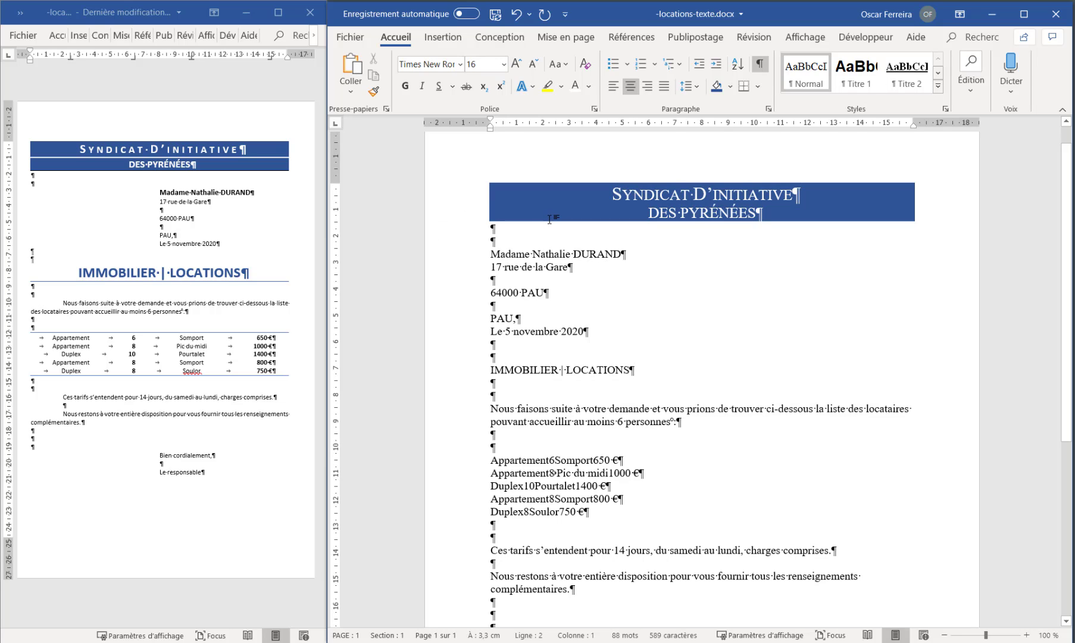
pyautogui.hotkey('ctrl', 'a')
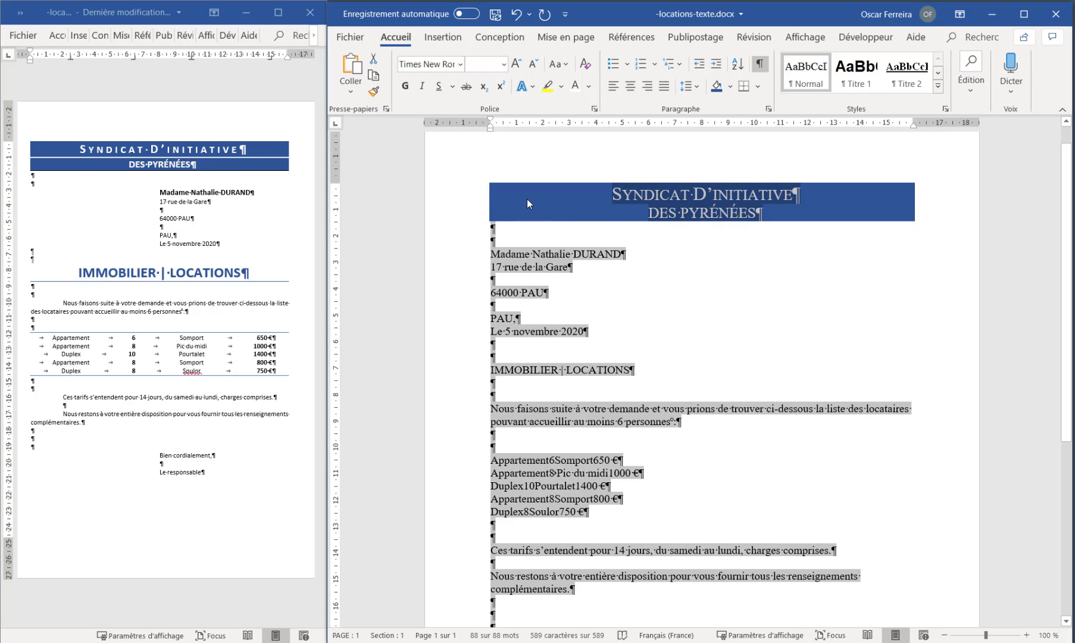
pyautogui.click(461, 64)
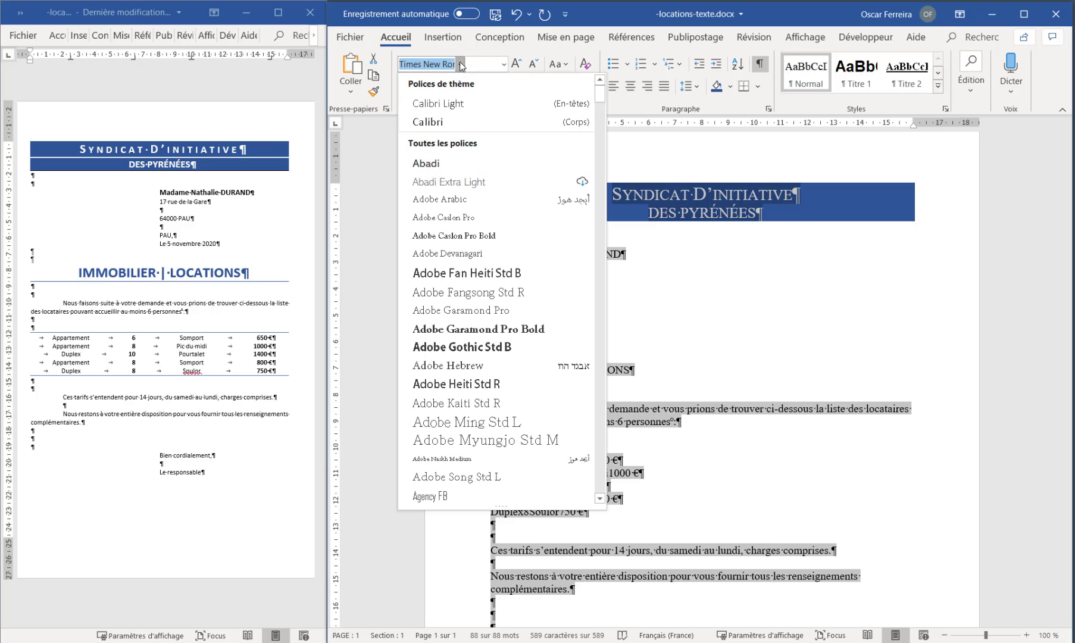
pyautogui.click(436, 126)
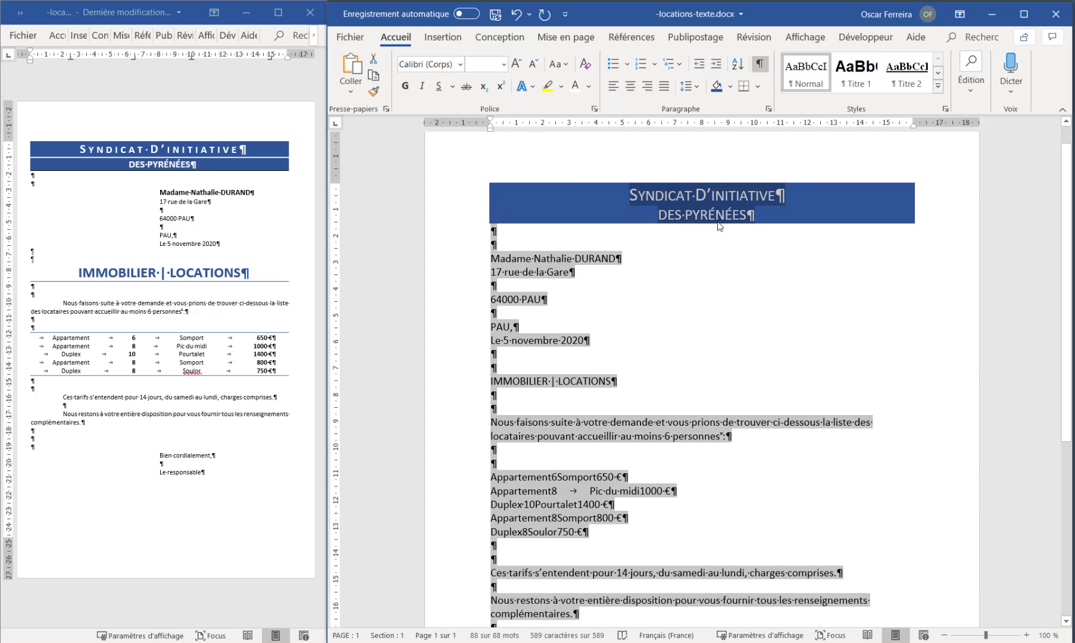
pyautogui.click(683, 249)
# Make both letterhead lines, "Syndicat D'initiative" and "des Pyrénées", bold
pyautogui.moveTo(463, 195); pyautogui.dragTo(463, 213)
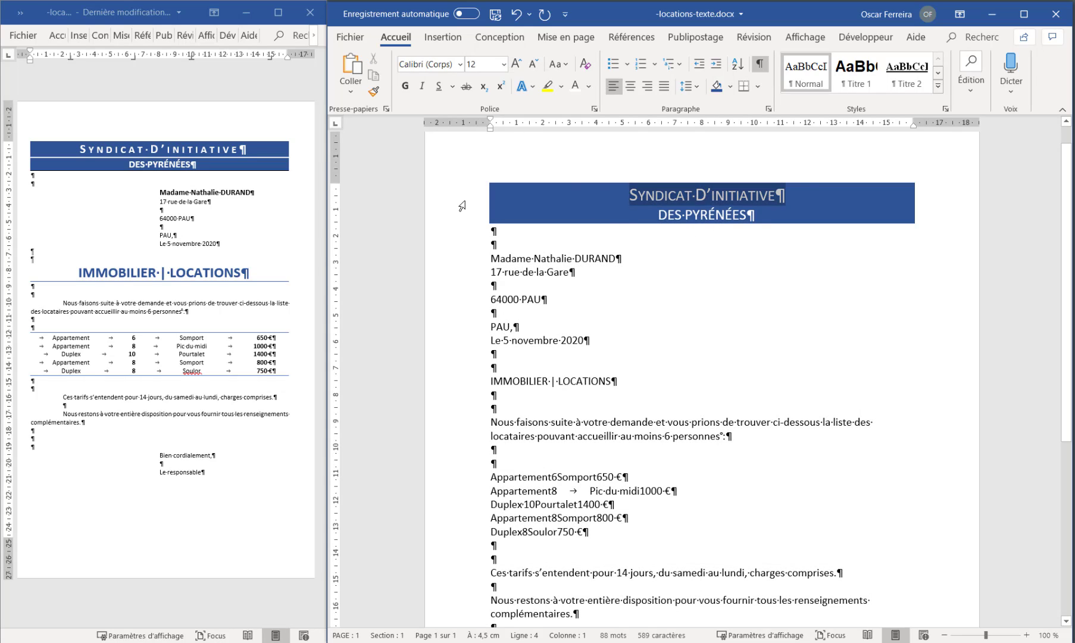
pyautogui.click(405, 87)
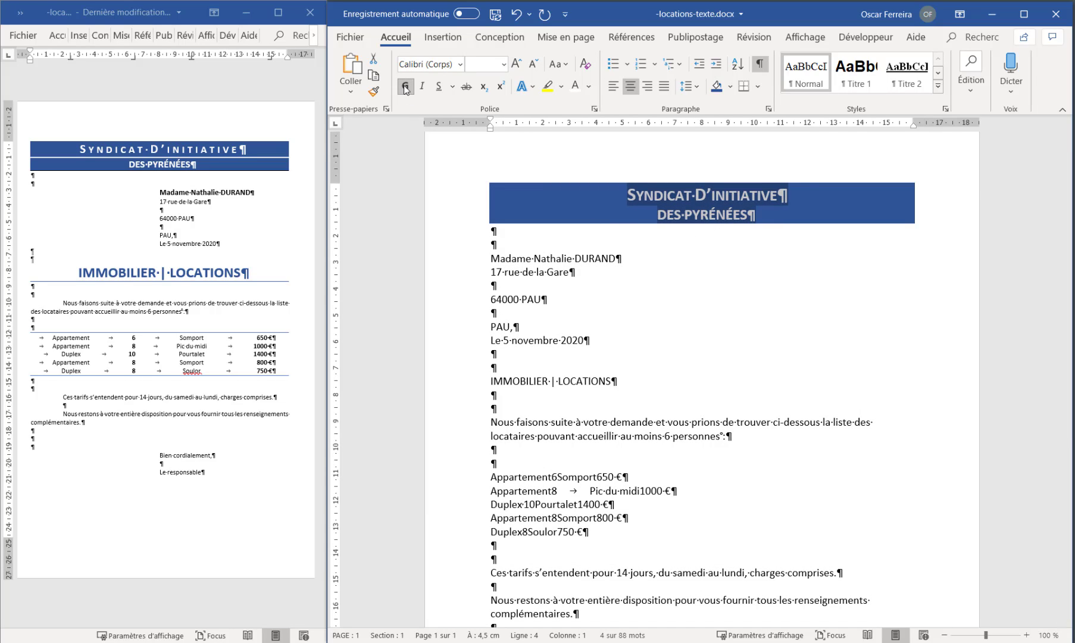
pyautogui.click(522, 207)
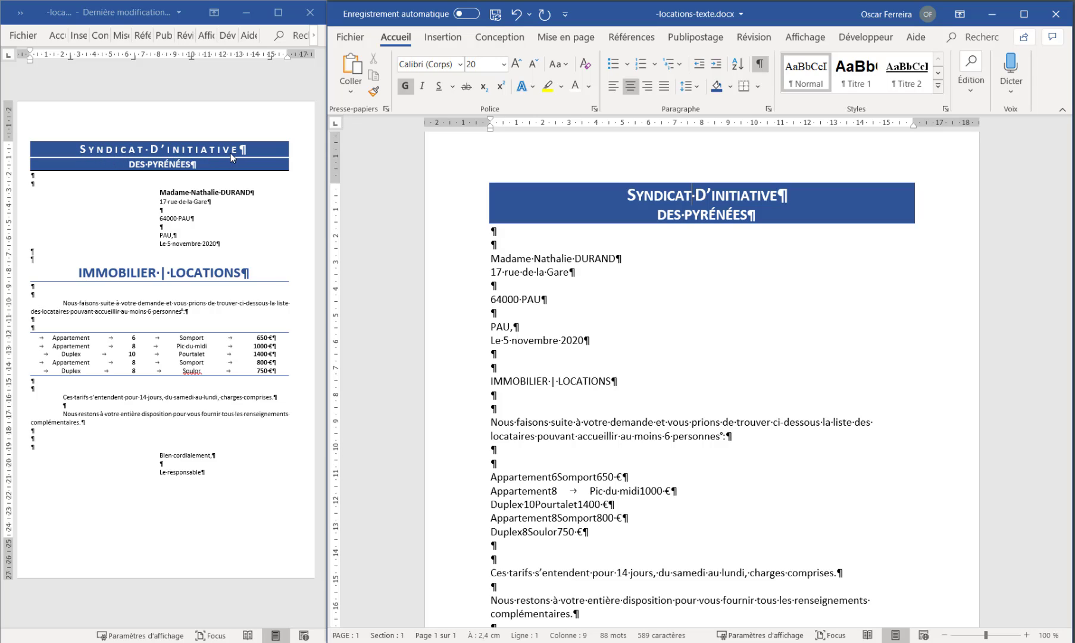
# Set the character spacing of the "Syndicat D'initiative" line to Étendu by 5 pt
pyautogui.click(461, 196)
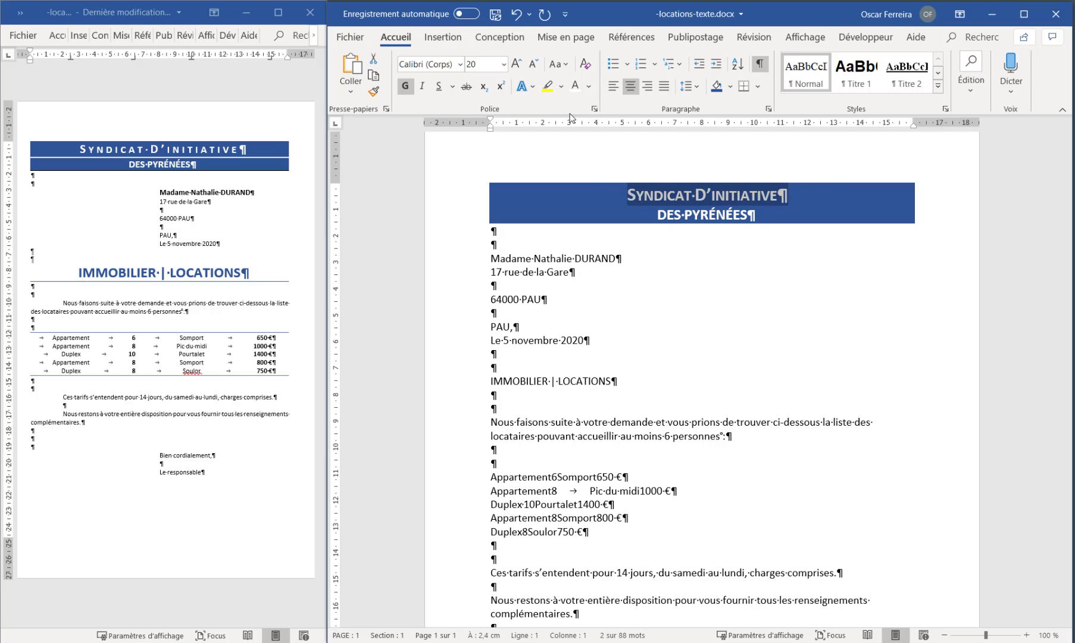
pyautogui.click(595, 110)
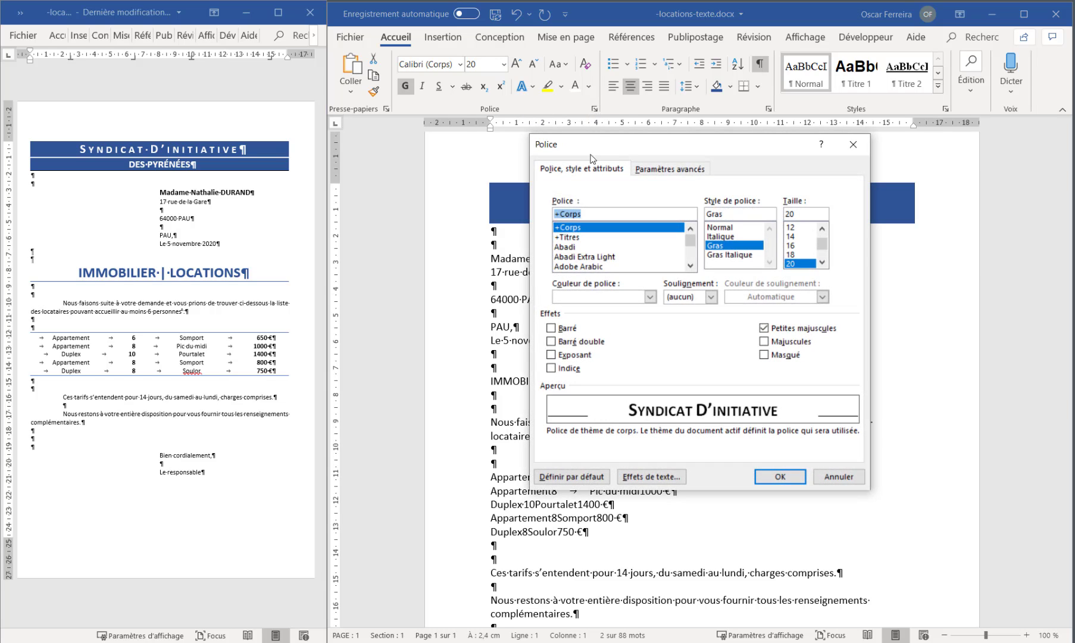
pyautogui.click(682, 170)
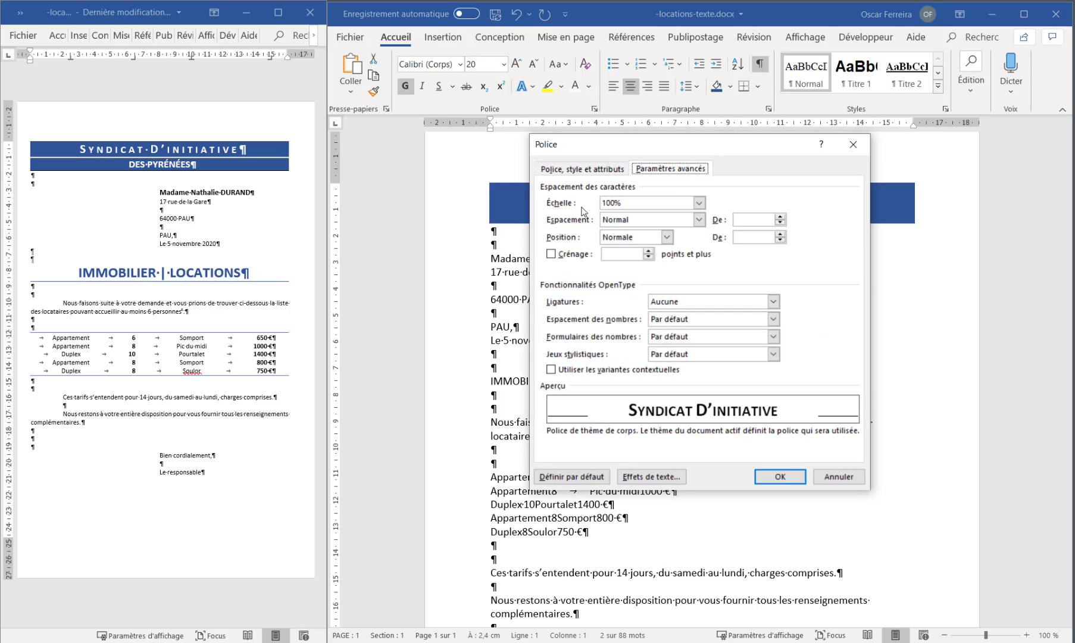
pyautogui.click(700, 220)
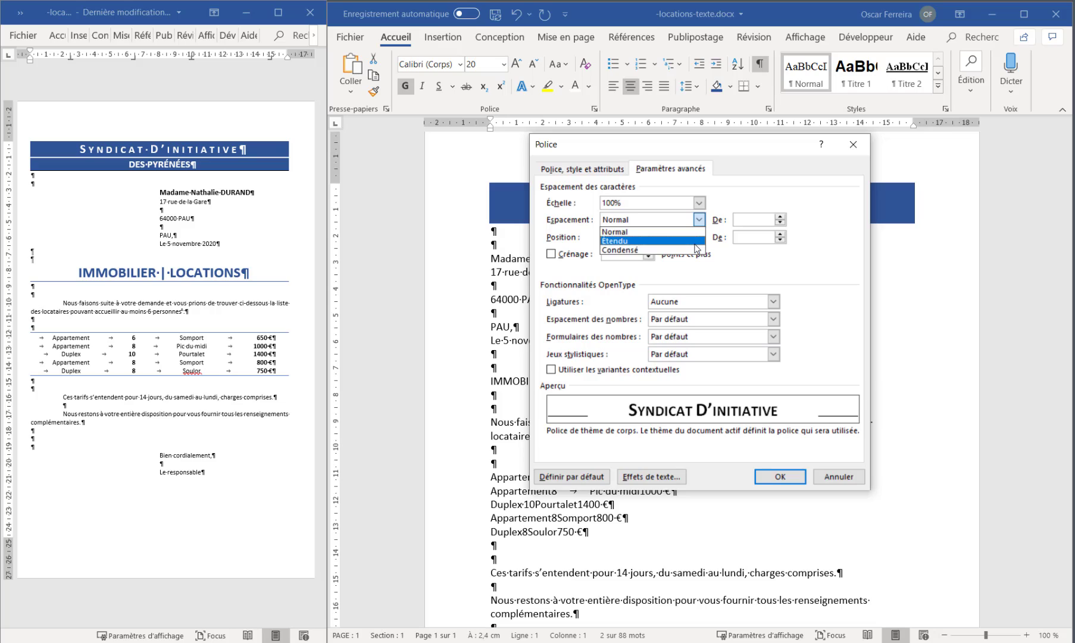
pyautogui.click(694, 241)
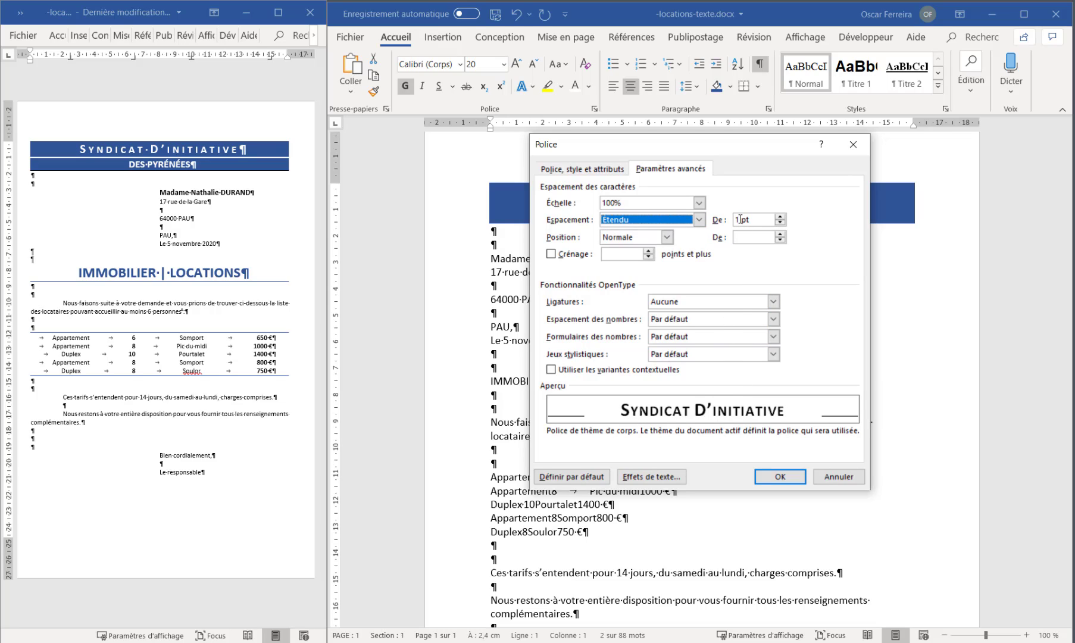
pyautogui.press('Tab')
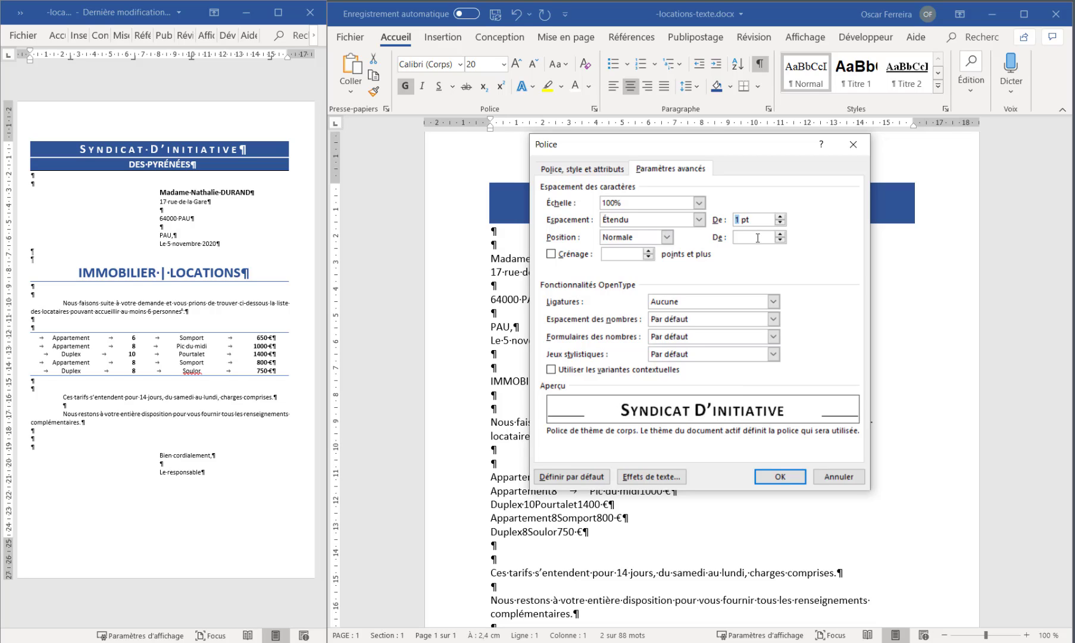
pyautogui.write('5')
pyautogui.click(780, 479)
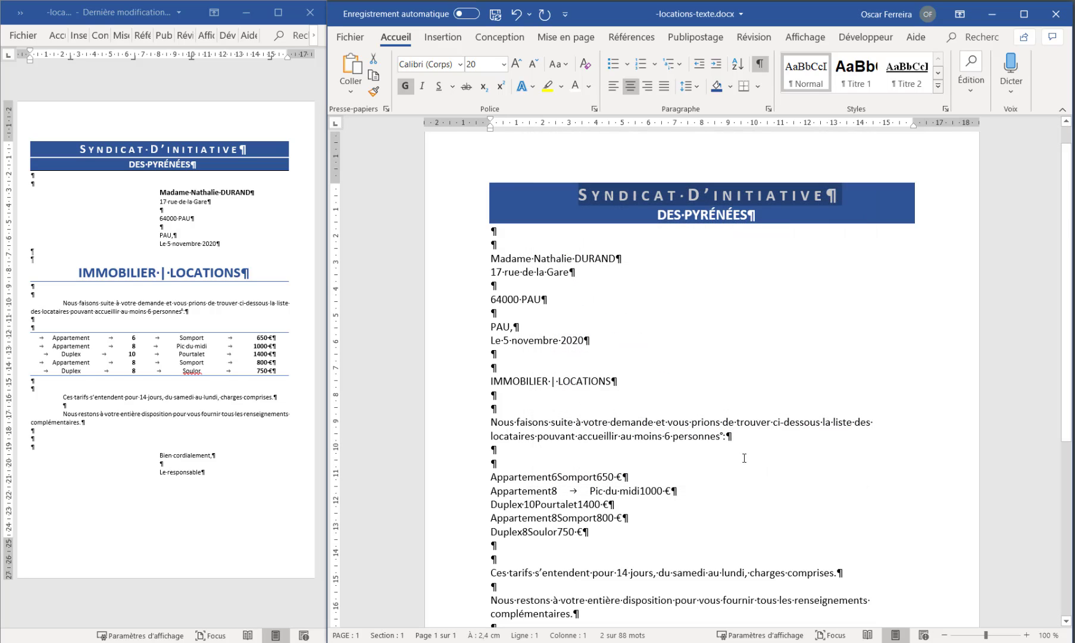
pyautogui.click(600, 201)
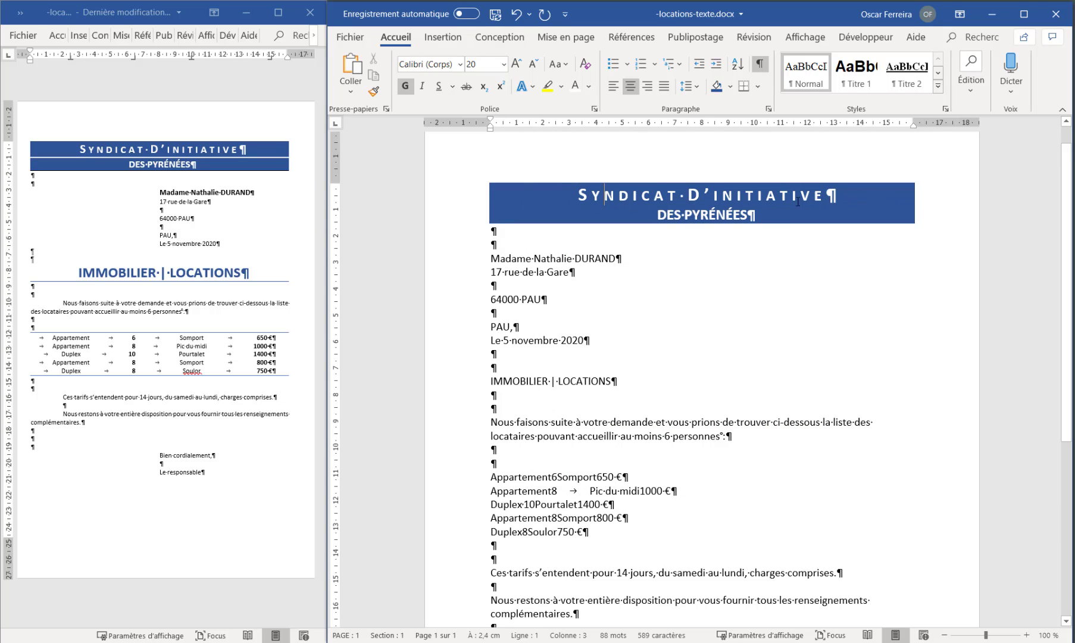
# Add a white 1 ½ pt horizontal border between the two letterhead paragraphs
pyautogui.moveTo(466, 200); pyautogui.dragTo(466, 223)
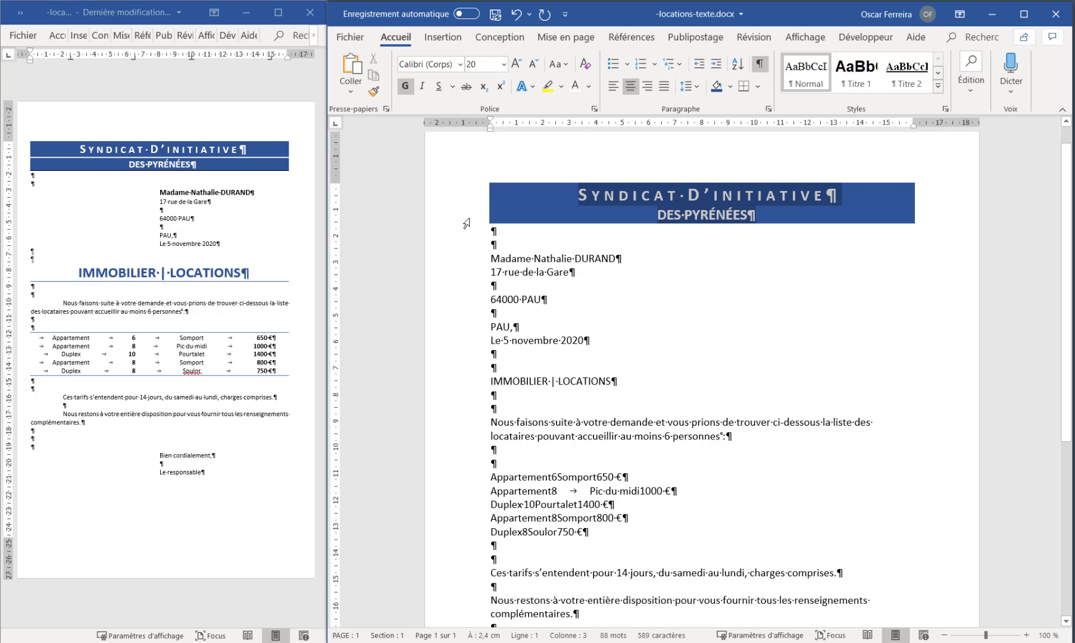
pyautogui.click(758, 86)
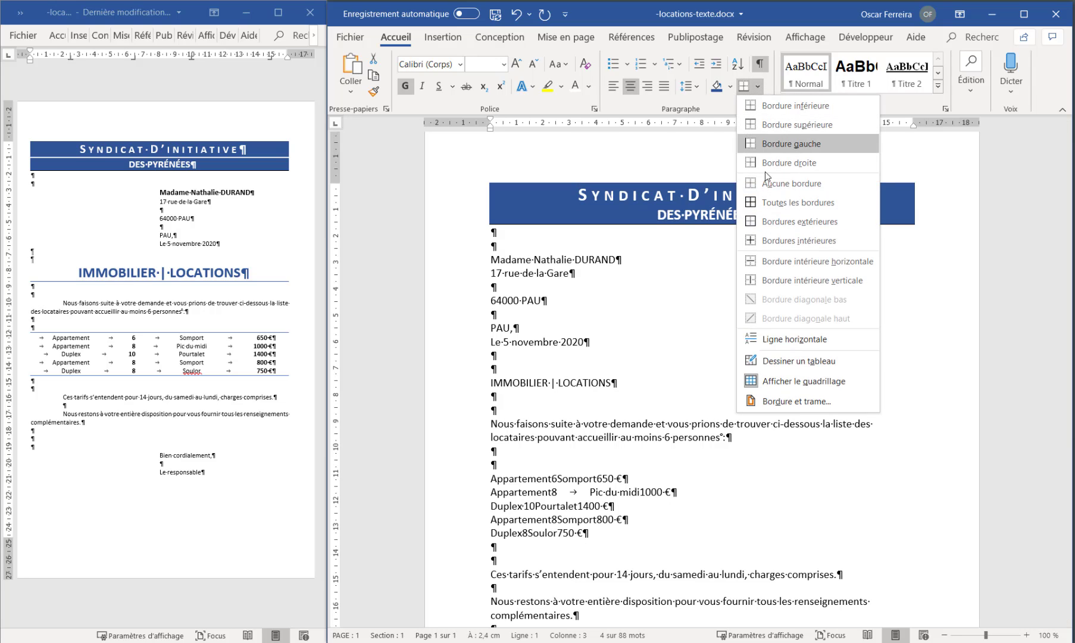
pyautogui.moveTo(744, 98); pyautogui.dragTo(612, 157)
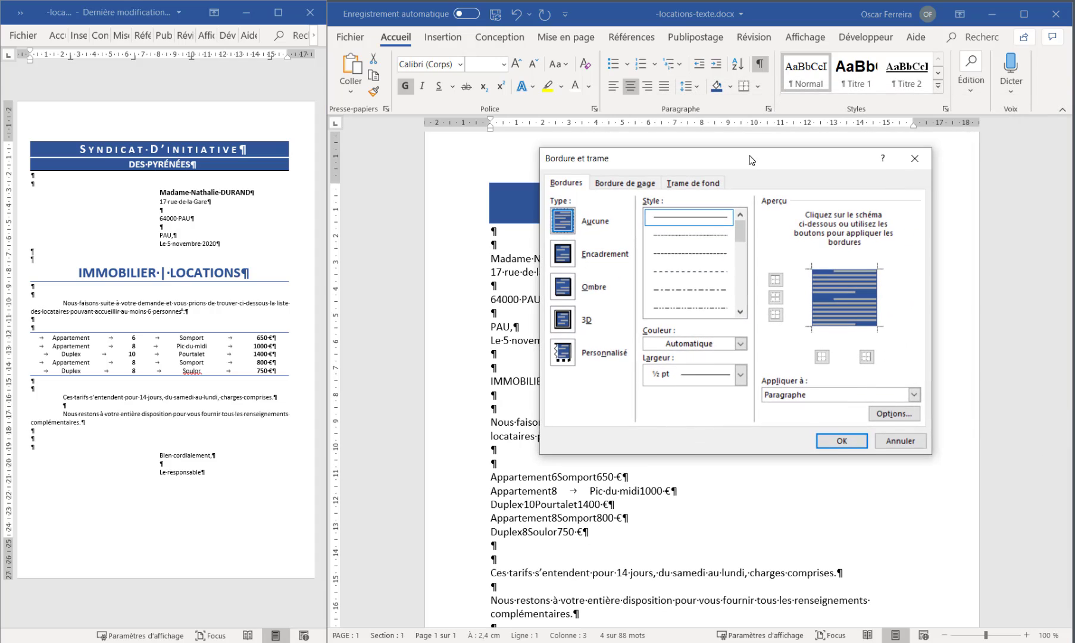
pyautogui.click(815, 297)
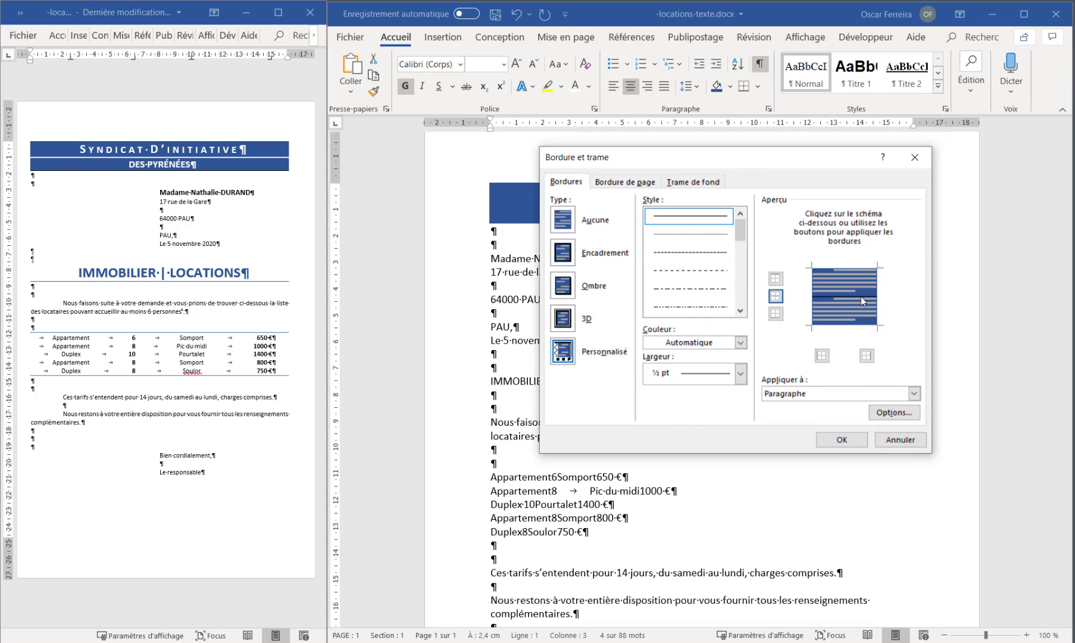
pyautogui.click(741, 374)
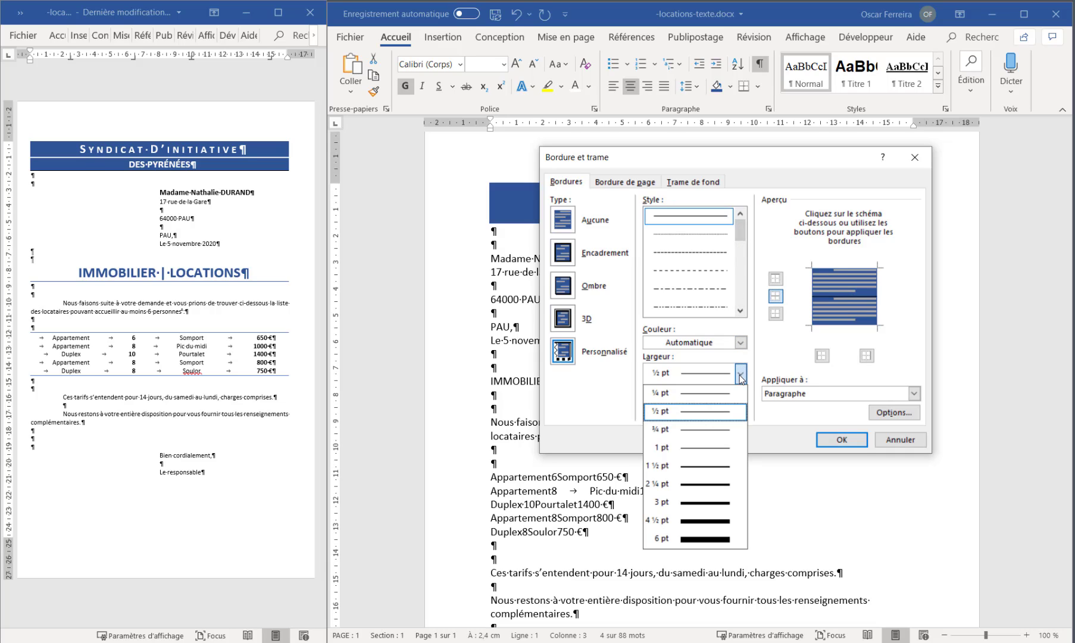
pyautogui.click(724, 473)
pyautogui.click(707, 345)
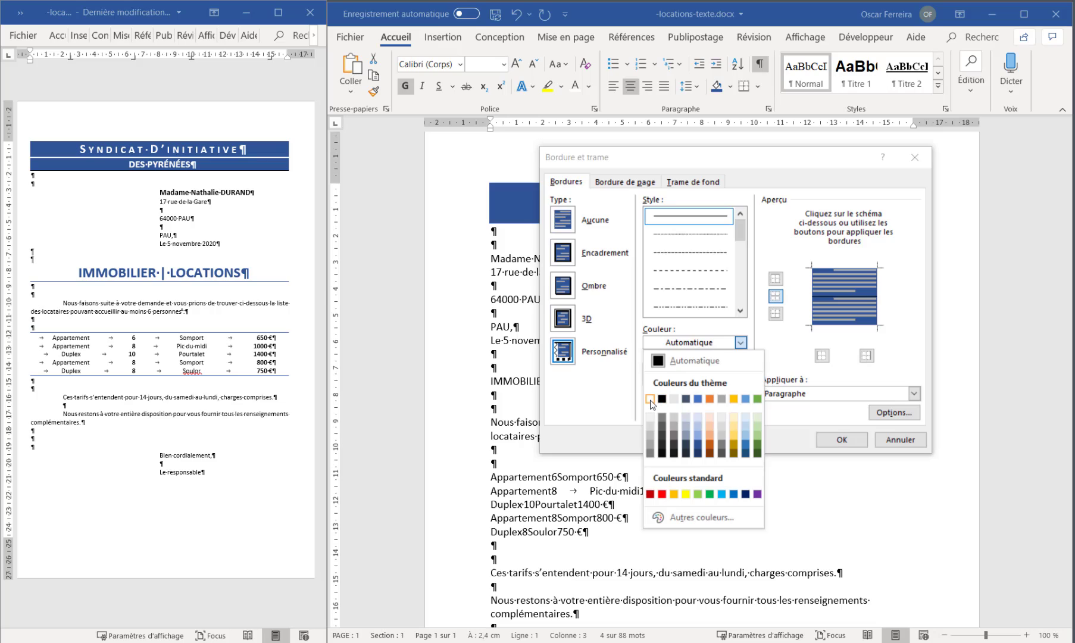
pyautogui.click(658, 398)
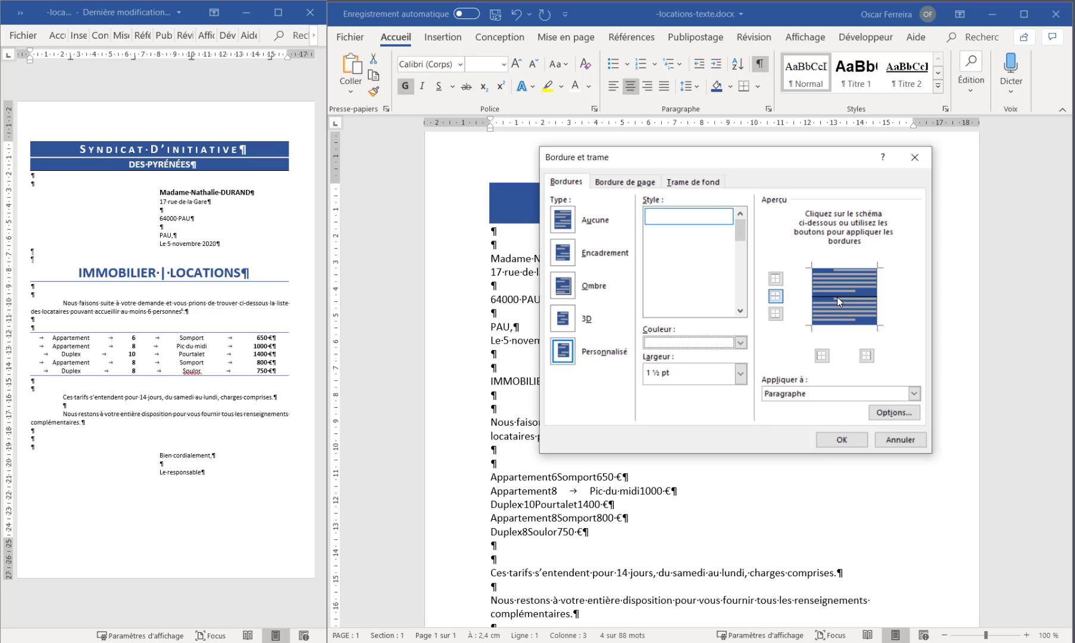
pyautogui.click(775, 296)
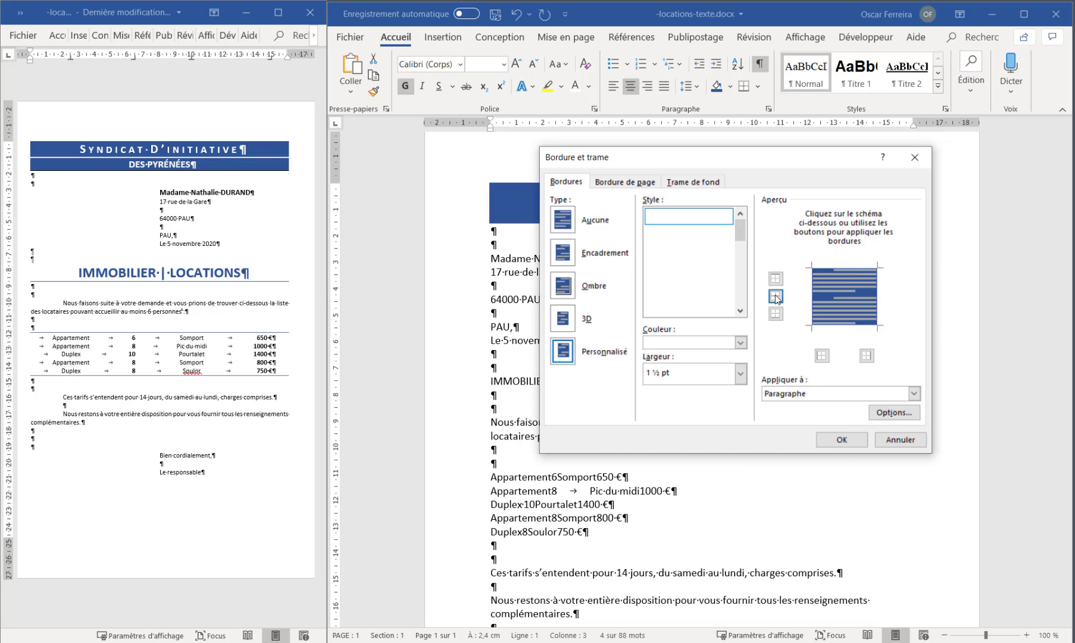
pyautogui.click(834, 443)
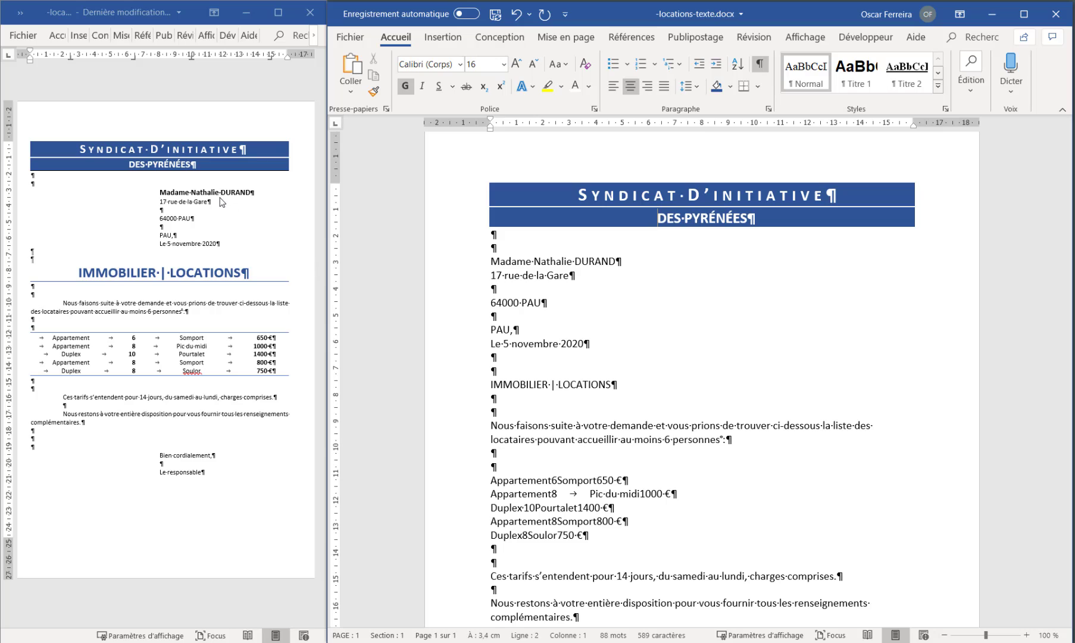
# Bold the recipient's name line and set the left indent of the whole address and date block to 8 cm
pyautogui.click(462, 266)
pyautogui.click(405, 87)
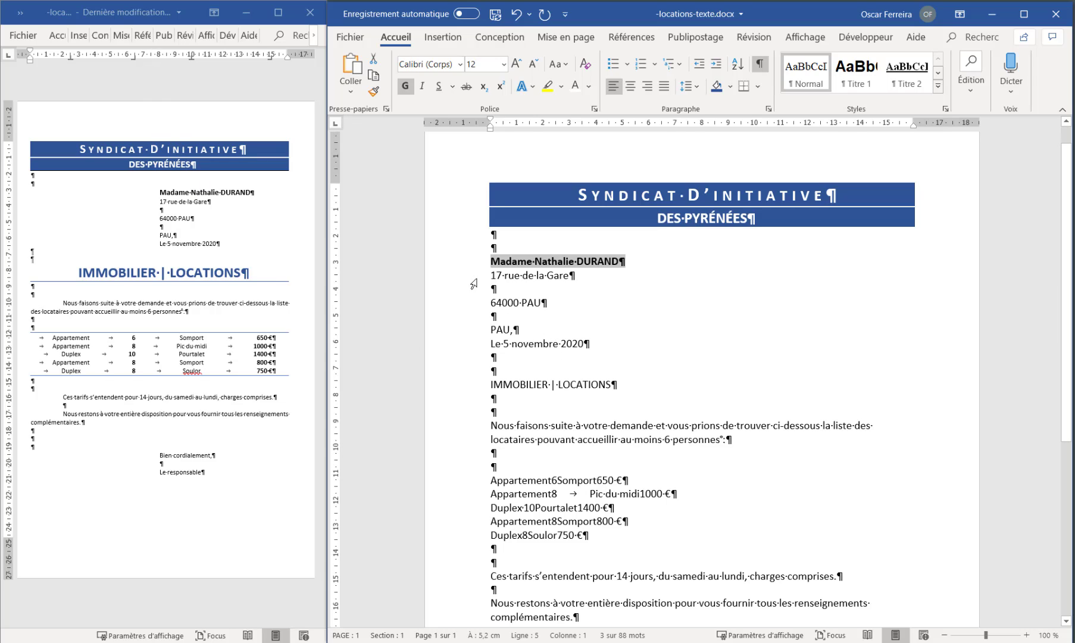
pyautogui.moveTo(449, 262); pyautogui.dragTo(453, 346)
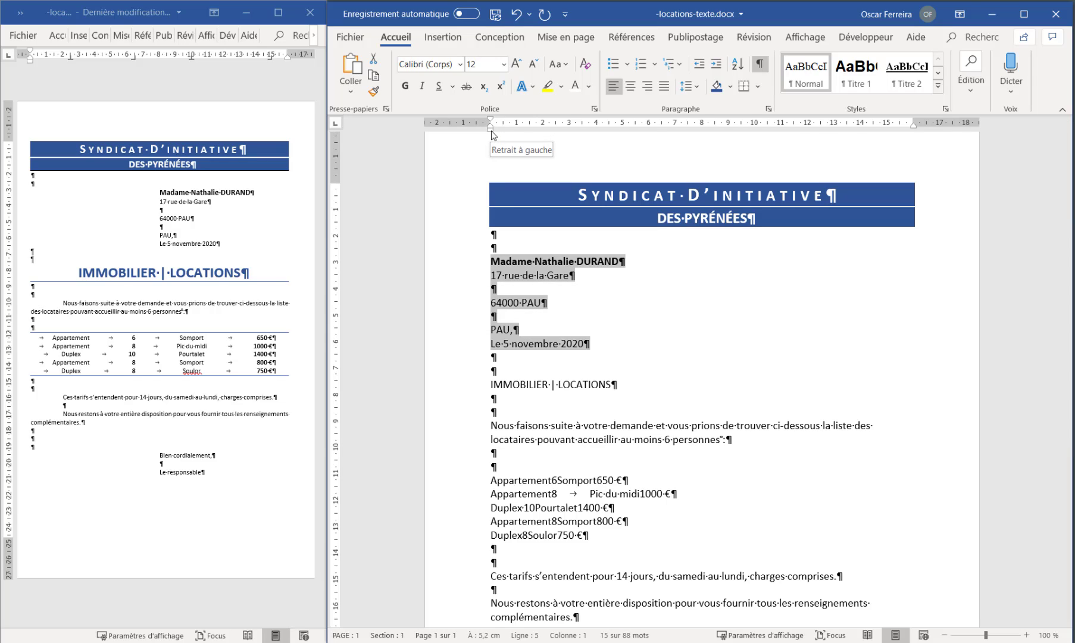
pyautogui.moveTo(491, 130); pyautogui.dragTo(702, 145)
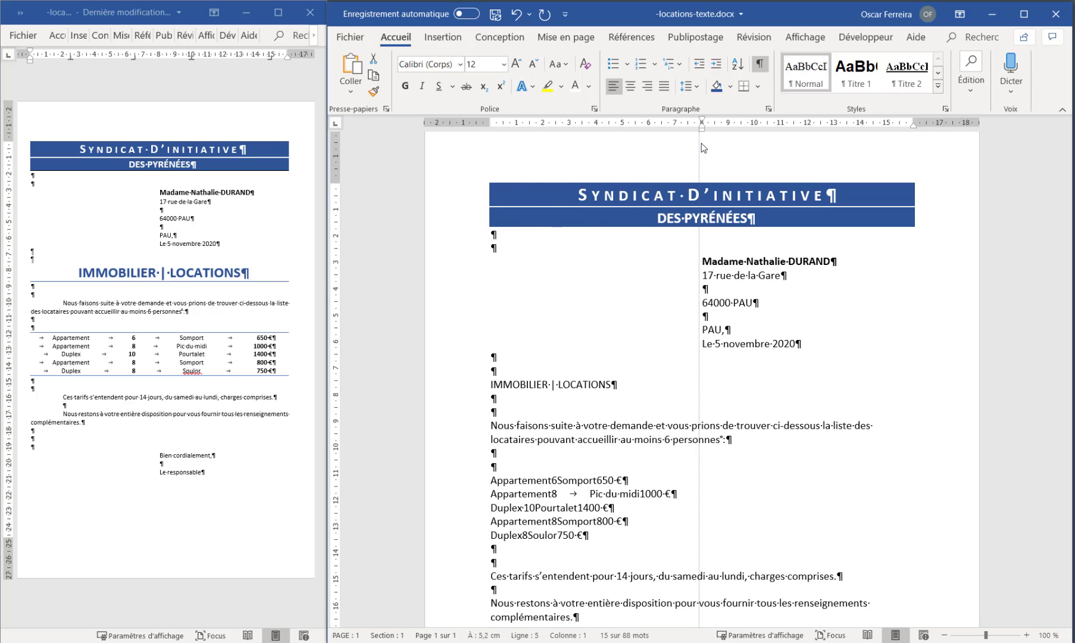
pyautogui.click(631, 315)
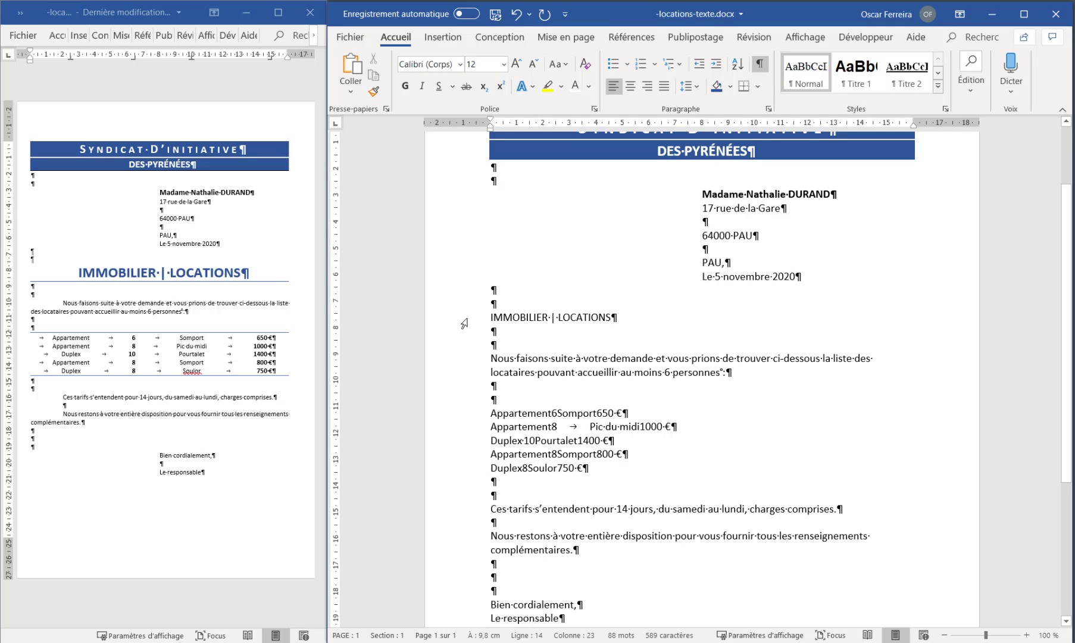
# Centre the "IMMOBILIER | LOCATIONS" heading and increase its font size to 20
pyautogui.click(456, 324)
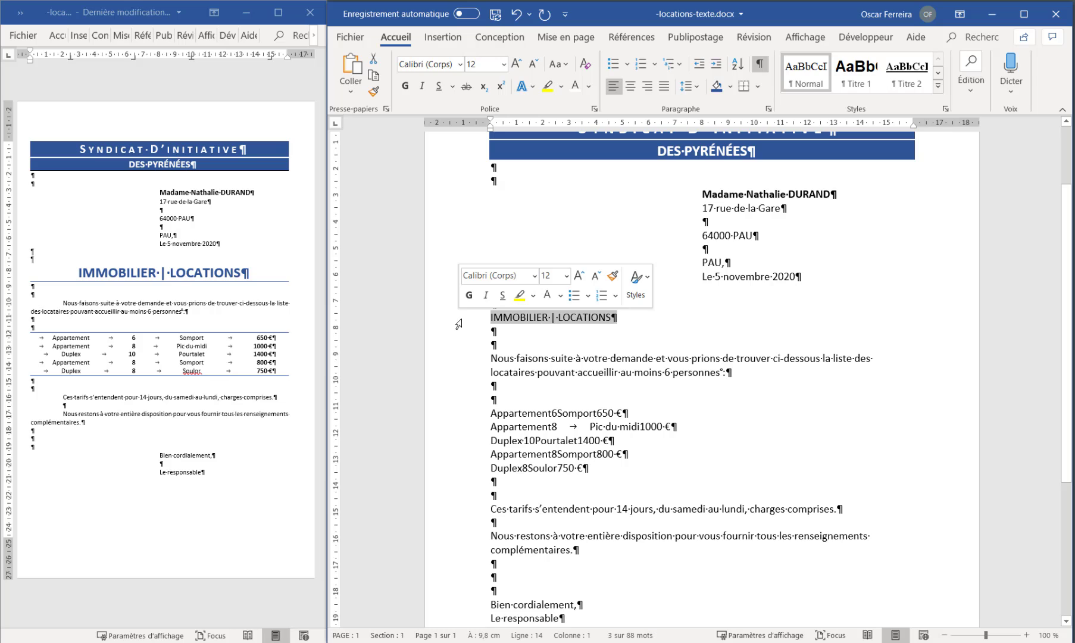
pyautogui.click(632, 88)
pyautogui.click(516, 66)
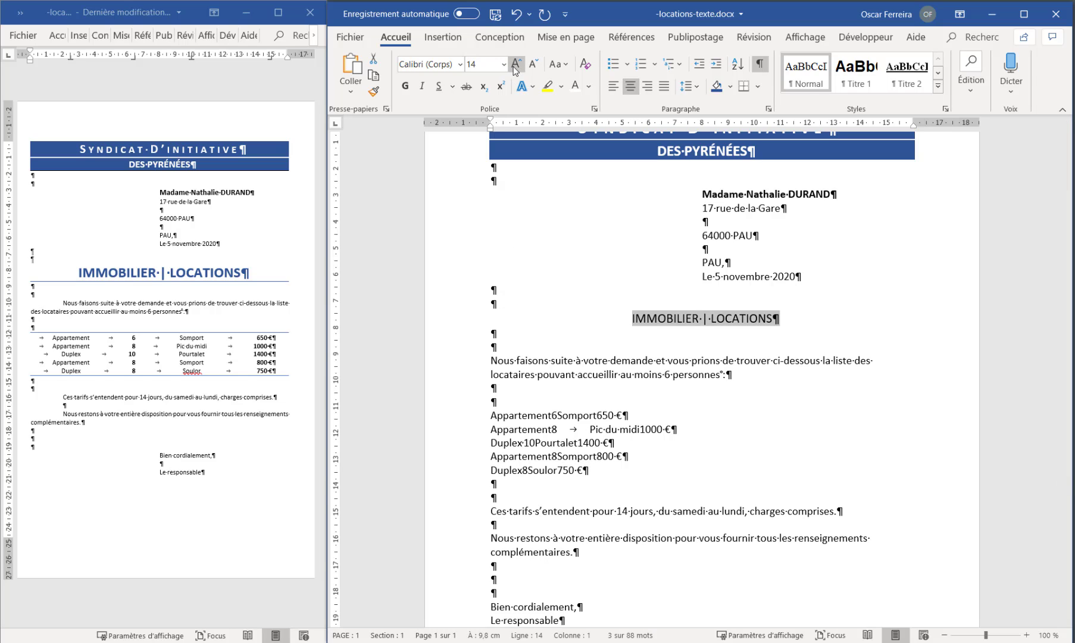
pyautogui.click(516, 66)
pyautogui.click(516, 66)
pyautogui.click(516, 66)
# Give the "IMMOBILIER | LOCATIONS" heading a dark blue theme font colour and make it bold
pyautogui.click(588, 86)
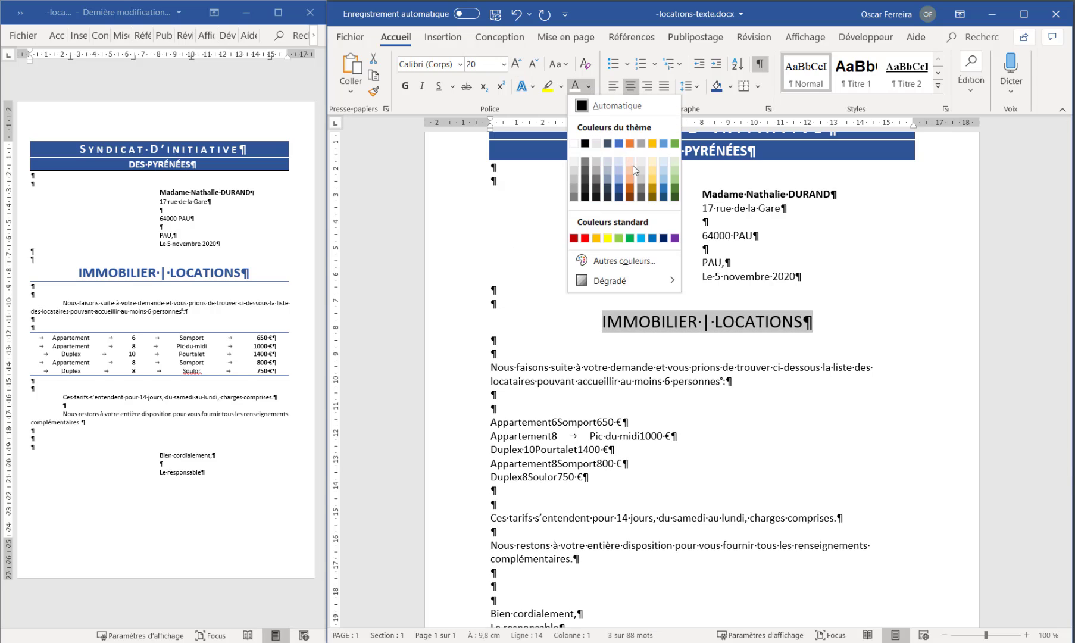
pyautogui.click(619, 189)
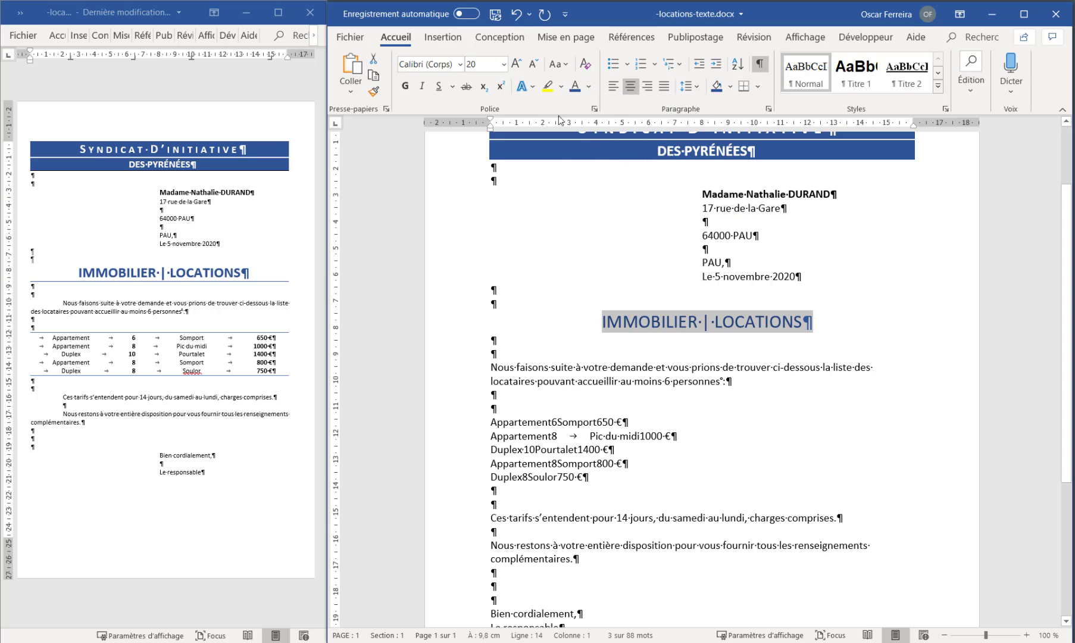
pyautogui.click(405, 86)
pyautogui.click(650, 322)
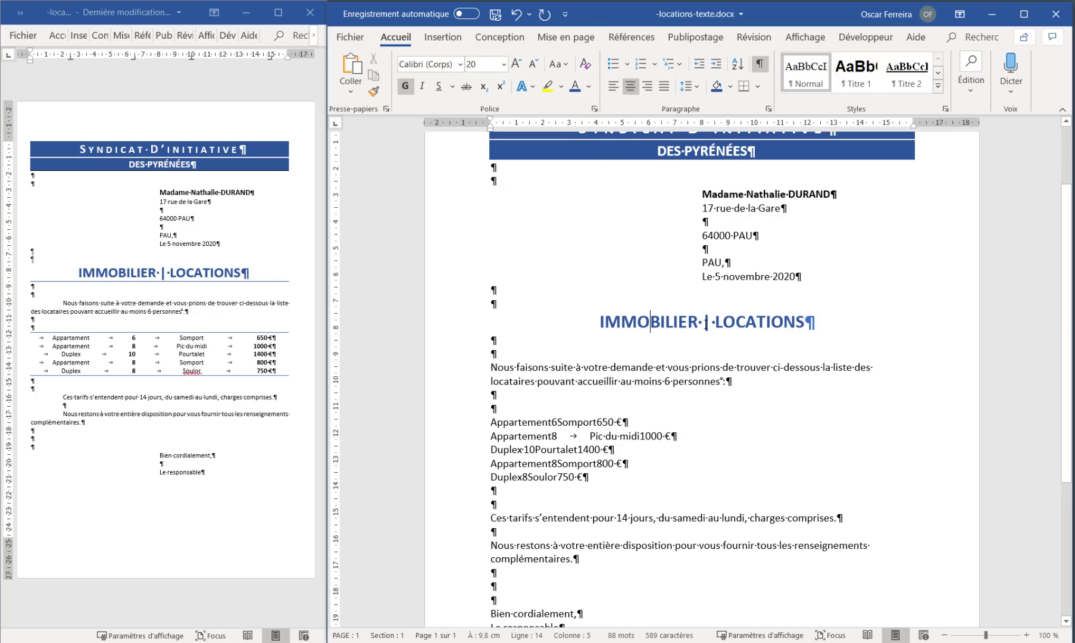
pyautogui.click(710, 323)
pyautogui.moveTo(710, 324); pyautogui.dragTo(705, 323)
pyautogui.click(715, 334)
pyautogui.write('|')
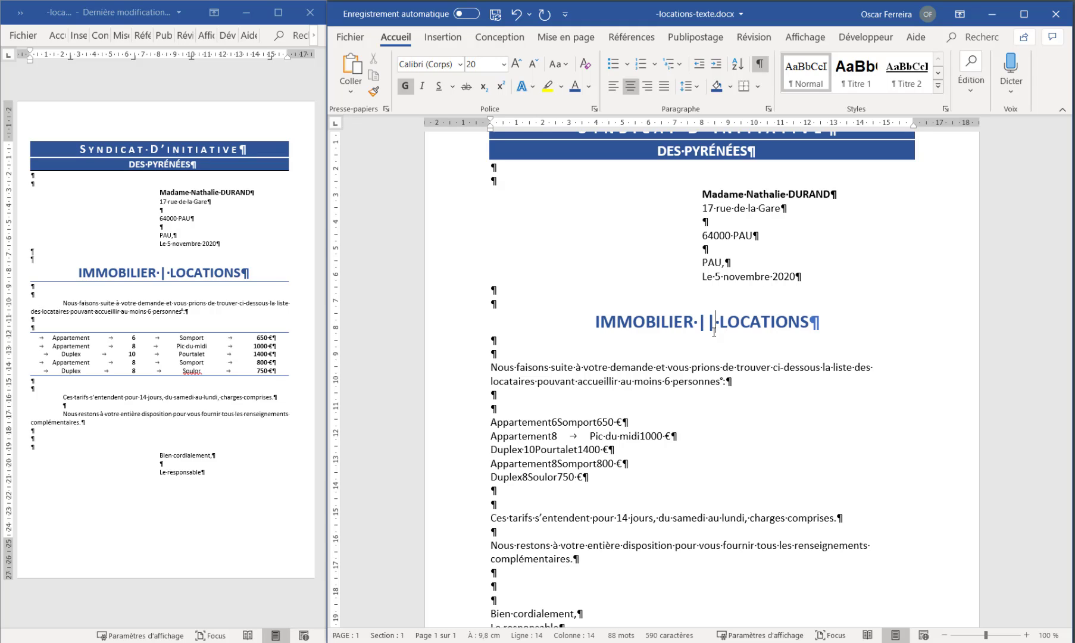
pyautogui.press('BackSpace')
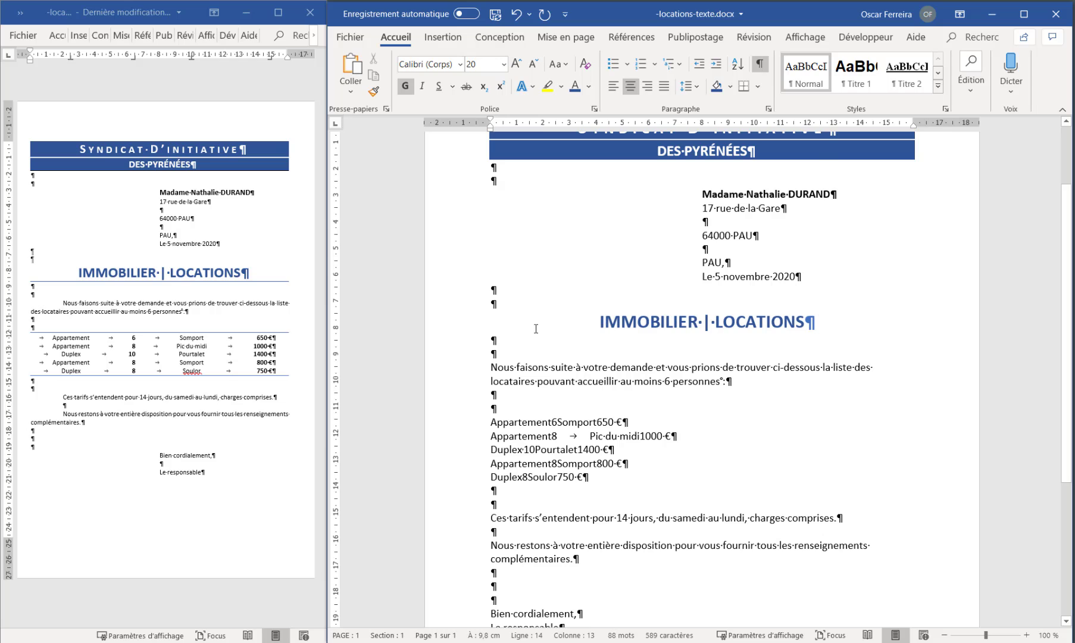
# Give the "Nous faisons suite à votre demande" paragraph a first-line indent of 2 cm
pyautogui.scroll(-1, 460, 341)
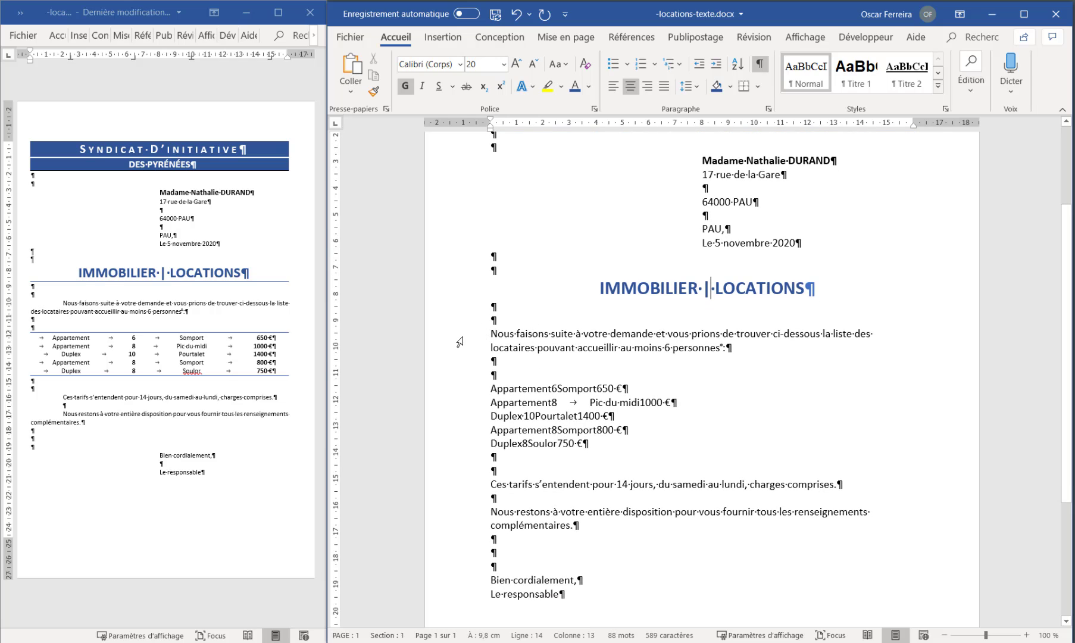
pyautogui.scroll(-1, 460, 342)
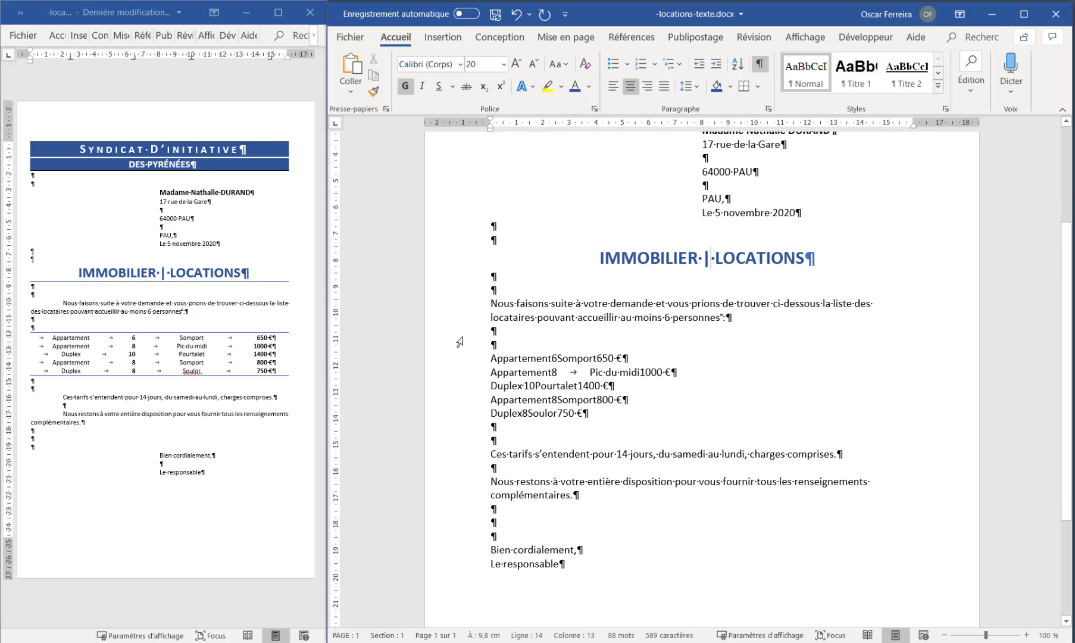
pyautogui.click(459, 307)
pyautogui.moveTo(459, 310); pyautogui.dragTo(457, 319)
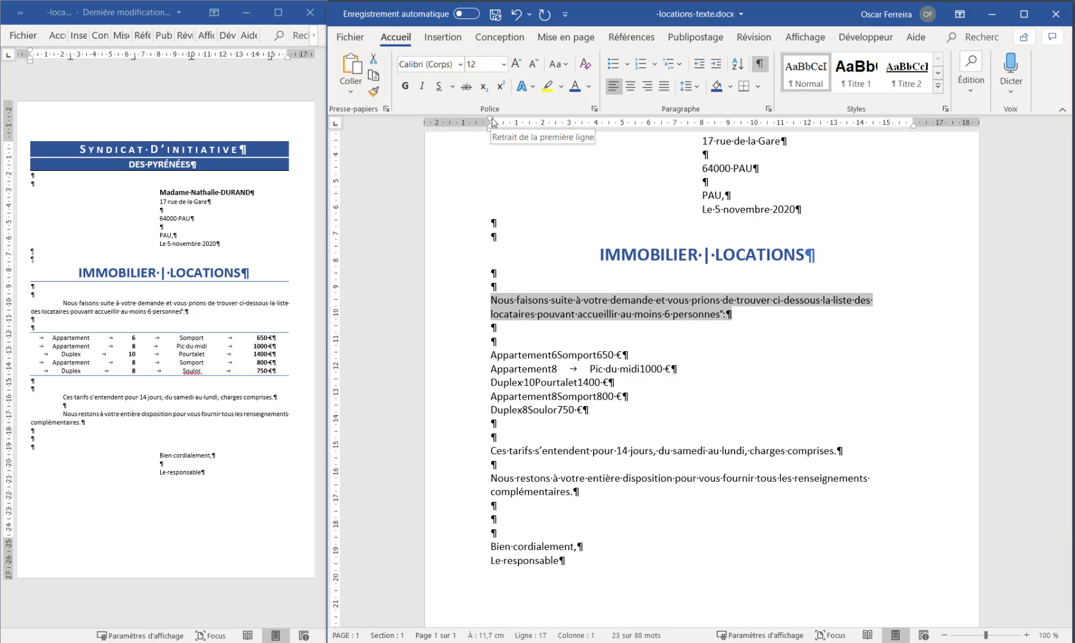
pyautogui.moveTo(491, 118); pyautogui.dragTo(543, 123)
# Apply a 2 cm first-line indent to the block from "Ces tarifs s'entendent" through "Nous restons à votre entière disposition"
pyautogui.scroll(-3, 467, 357)
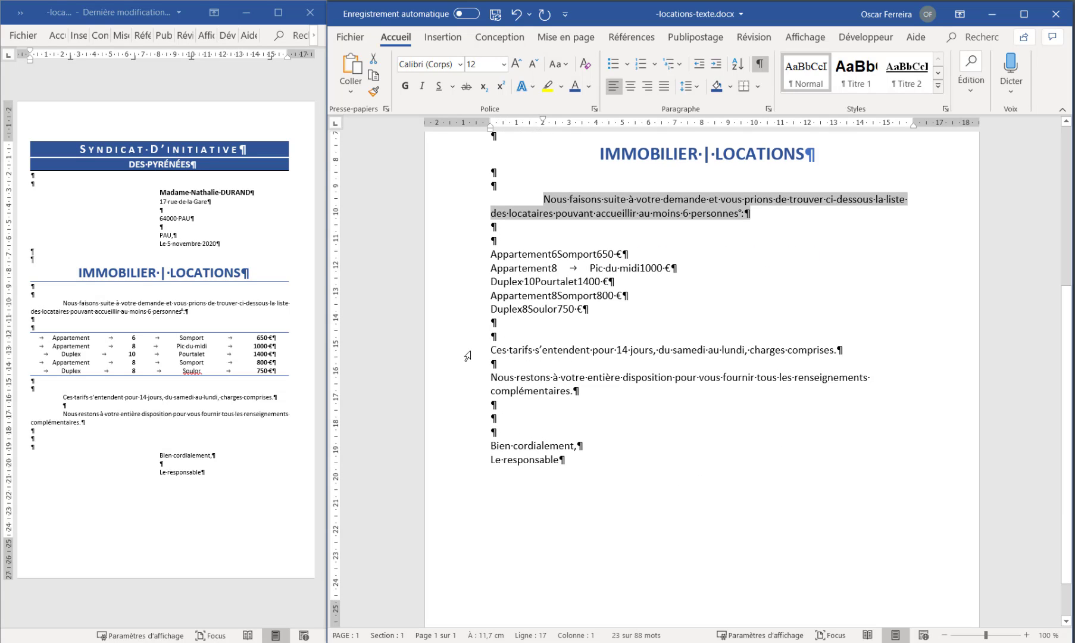
pyautogui.moveTo(468, 356); pyautogui.dragTo(468, 393)
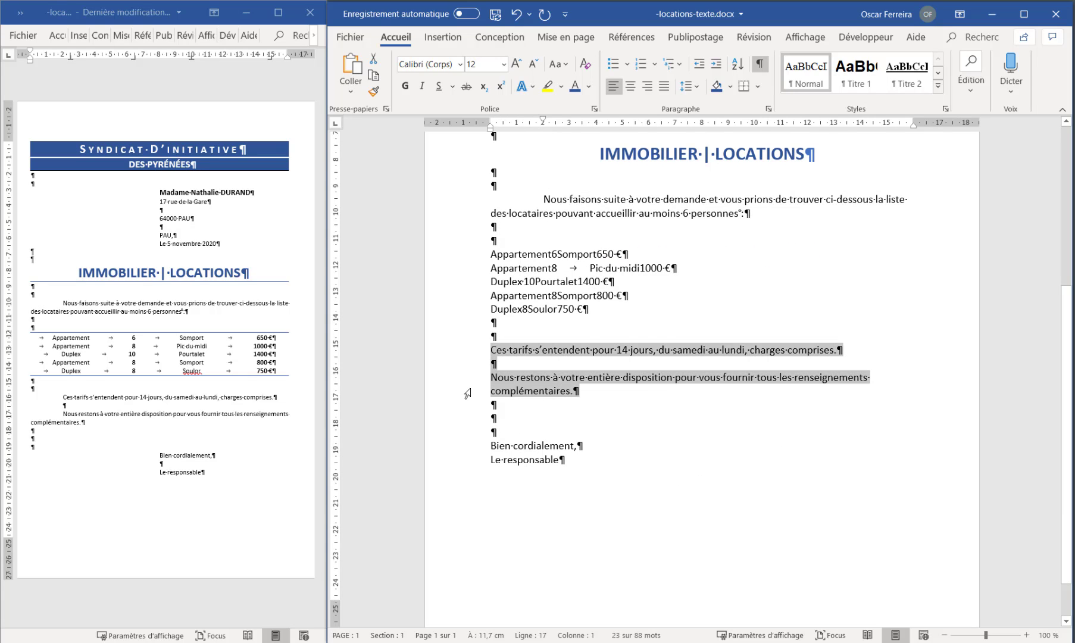
pyautogui.moveTo(490, 117); pyautogui.dragTo(546, 127)
# Insert a blank line before "Le responsable" and set the left indent of the whole closing block to 8 cm
pyautogui.scroll(-1, 528, 437)
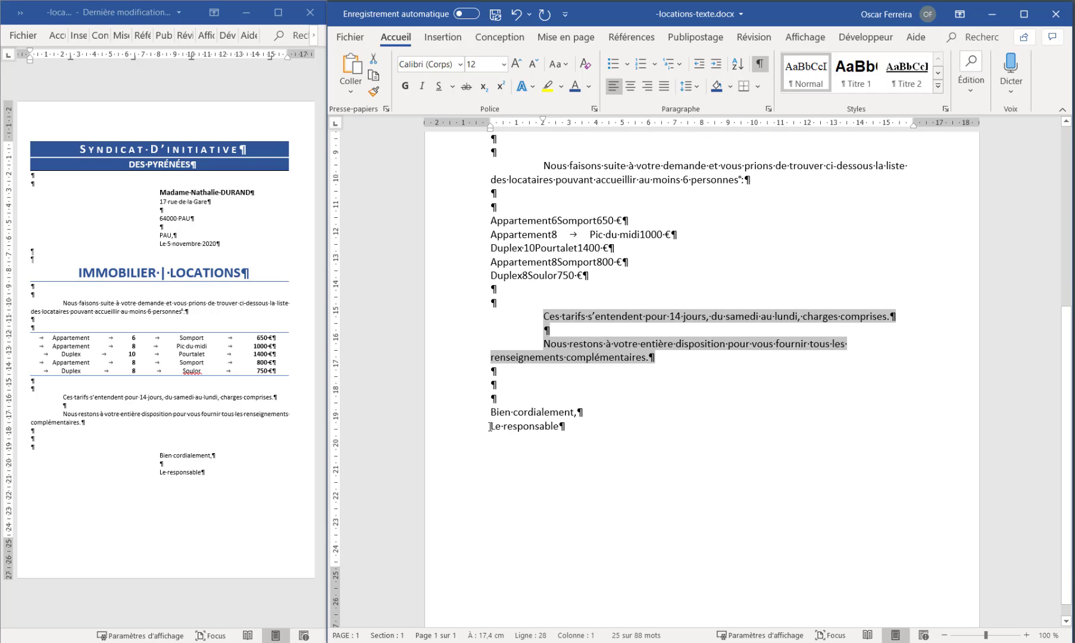
pyautogui.click(512, 464)
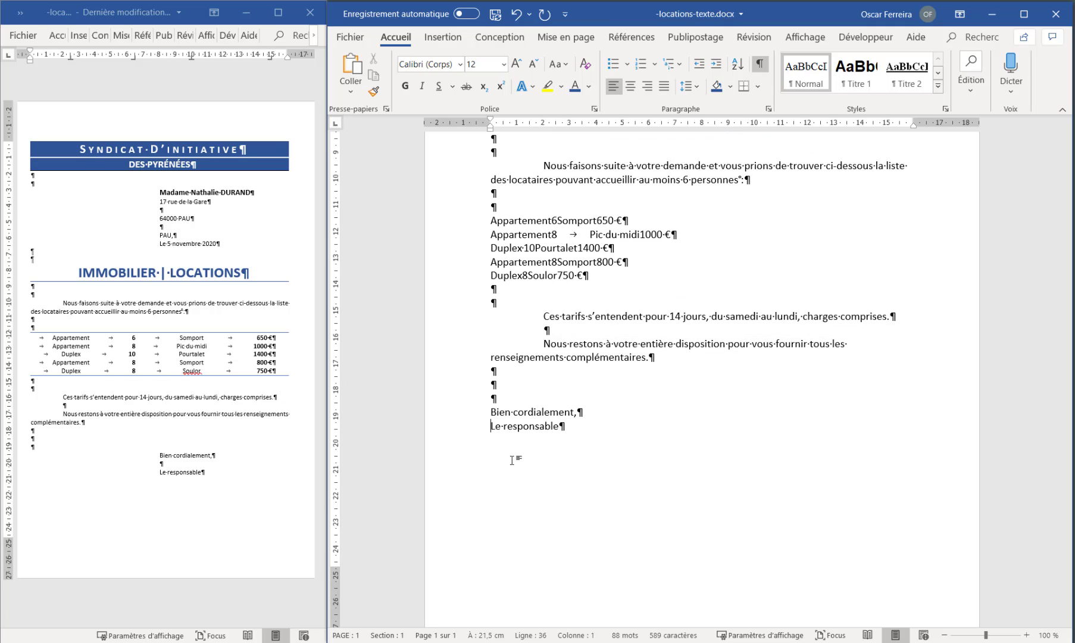
pyautogui.press('Return')
pyautogui.moveTo(449, 414); pyautogui.dragTo(450, 443)
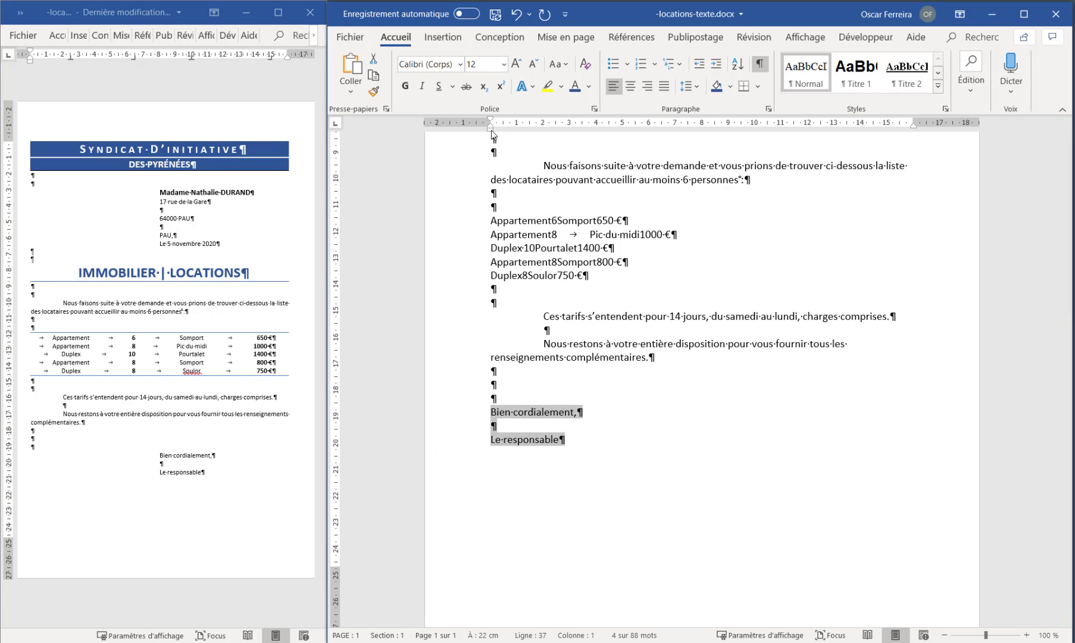
pyautogui.moveTo(491, 131); pyautogui.dragTo(708, 139)
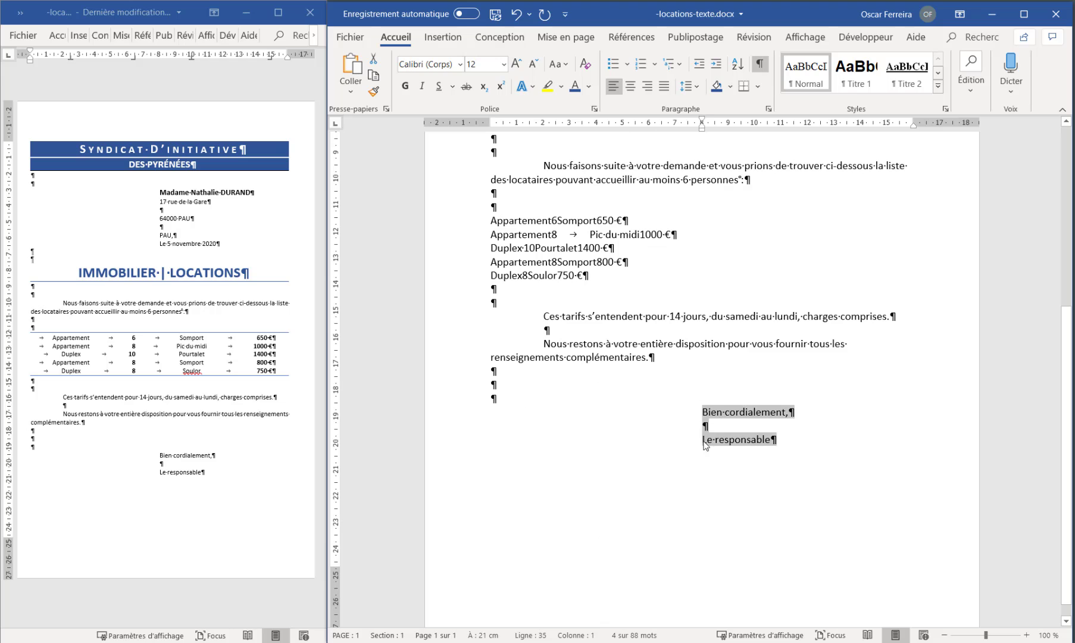
# Add ¼ pt dark blue borders above and below the block of five rental lines, from the first "Appartement" to the last "Duplex"
pyautogui.scroll(3, 705, 434)
pyautogui.scroll(3, 705, 435)
pyautogui.scroll(-3, 709, 385)
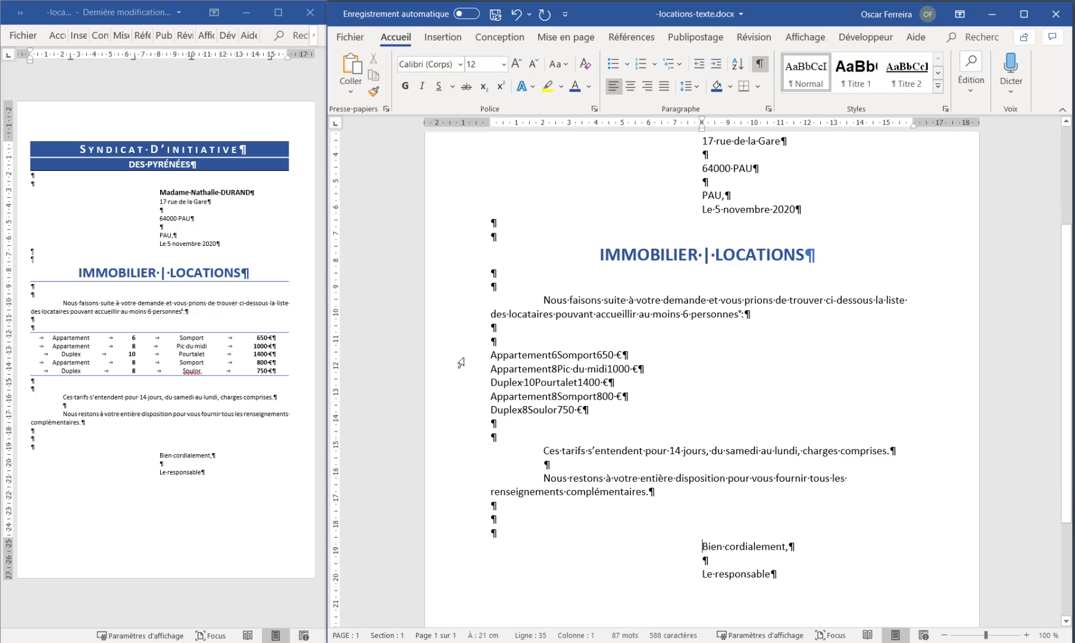
pyautogui.moveTo(468, 360); pyautogui.dragTo(460, 413)
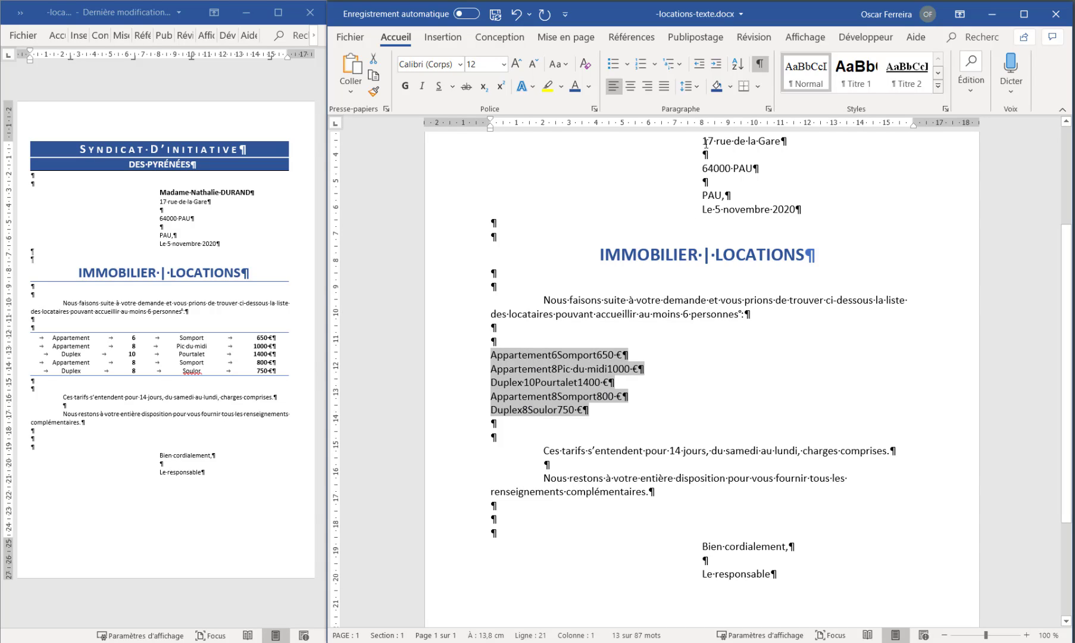
pyautogui.click(758, 86)
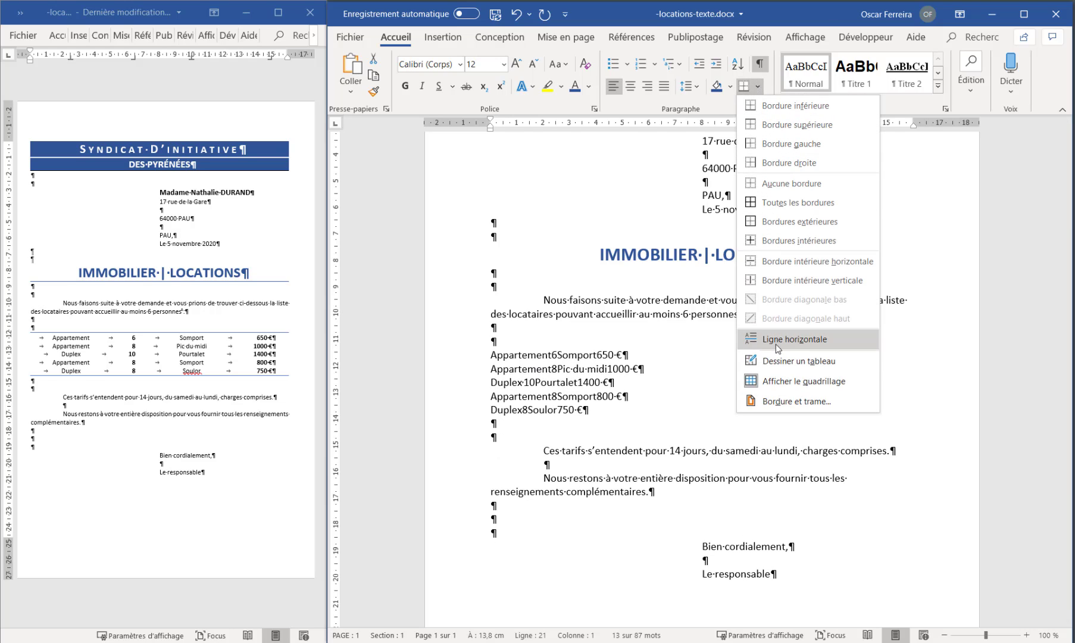
pyautogui.click(782, 401)
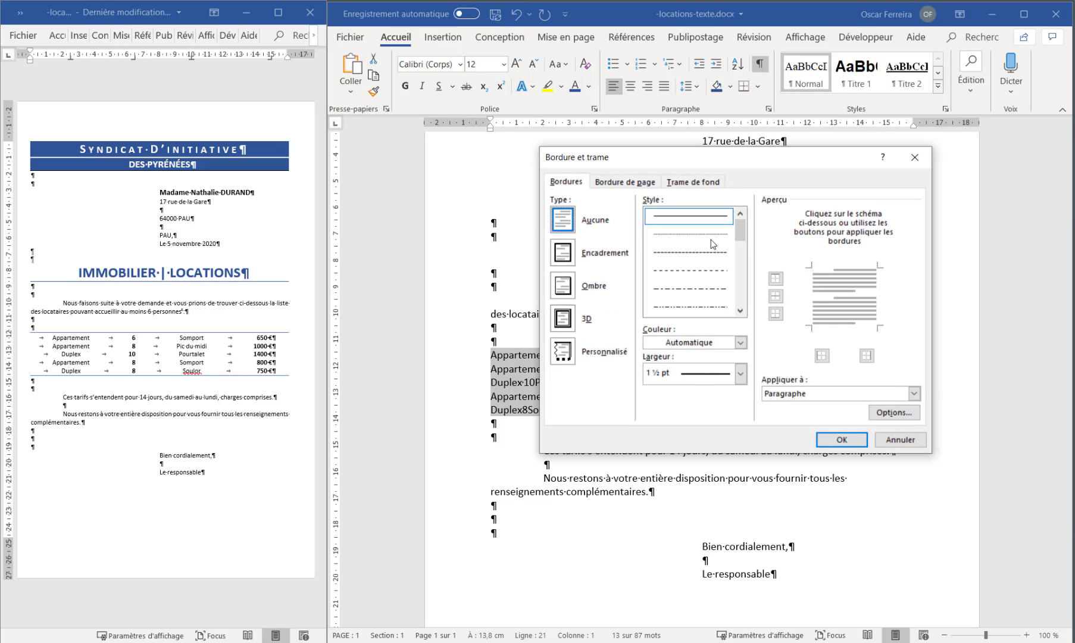
pyautogui.click(740, 374)
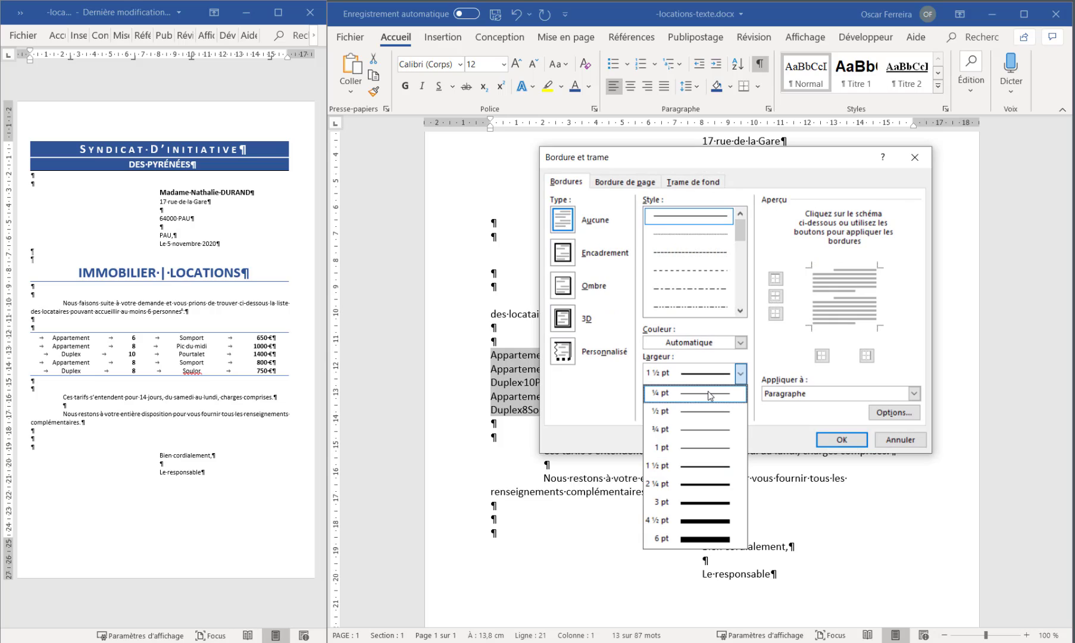
pyautogui.click(708, 392)
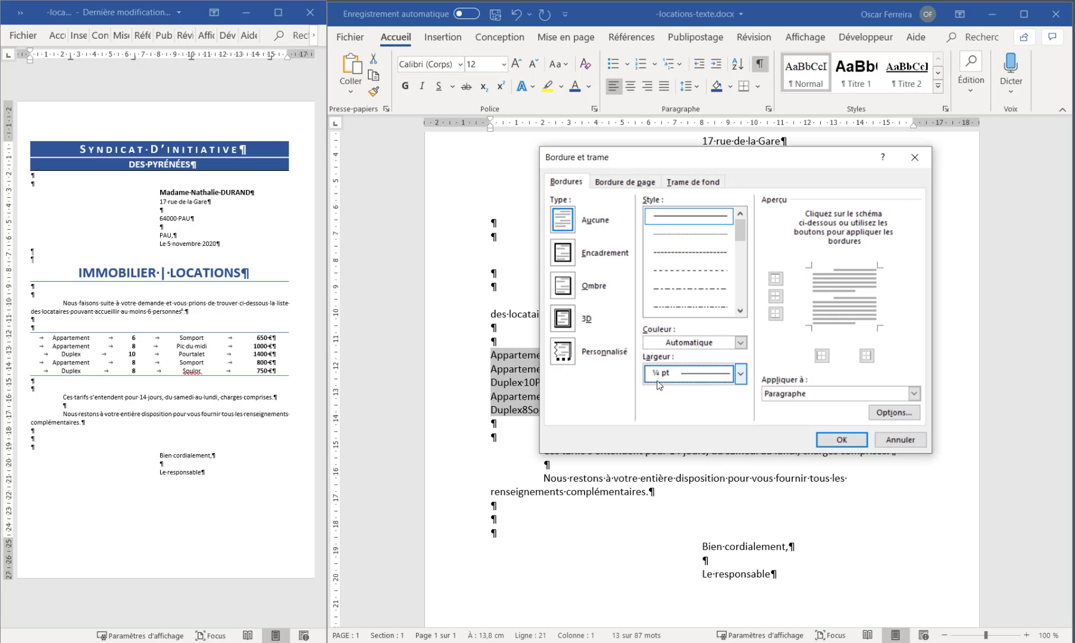
pyautogui.click(684, 343)
pyautogui.click(698, 446)
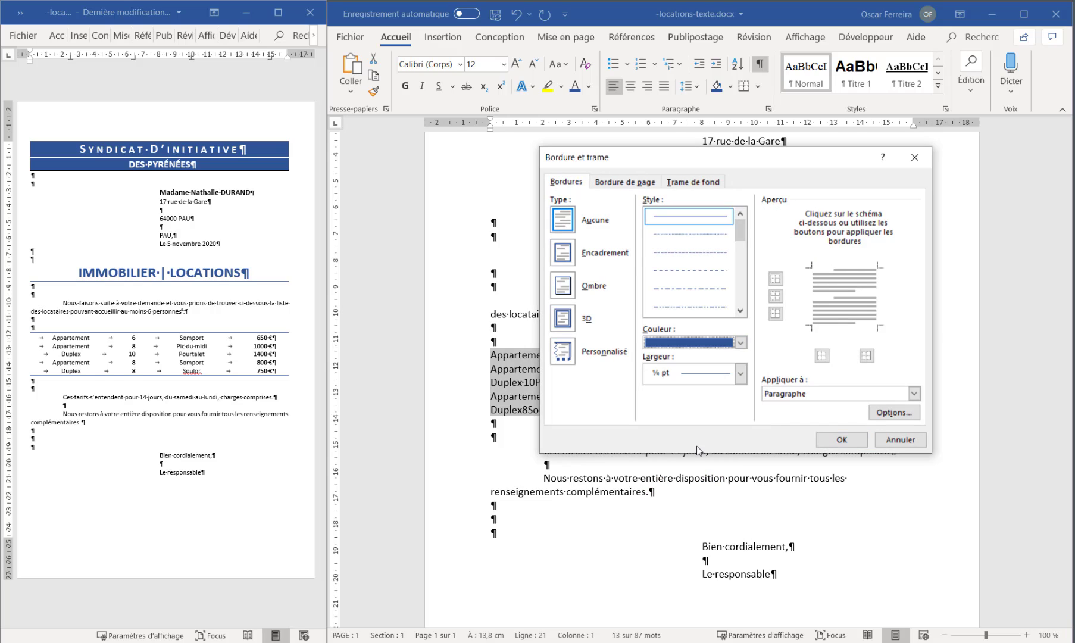
pyautogui.click(839, 269)
pyautogui.click(844, 322)
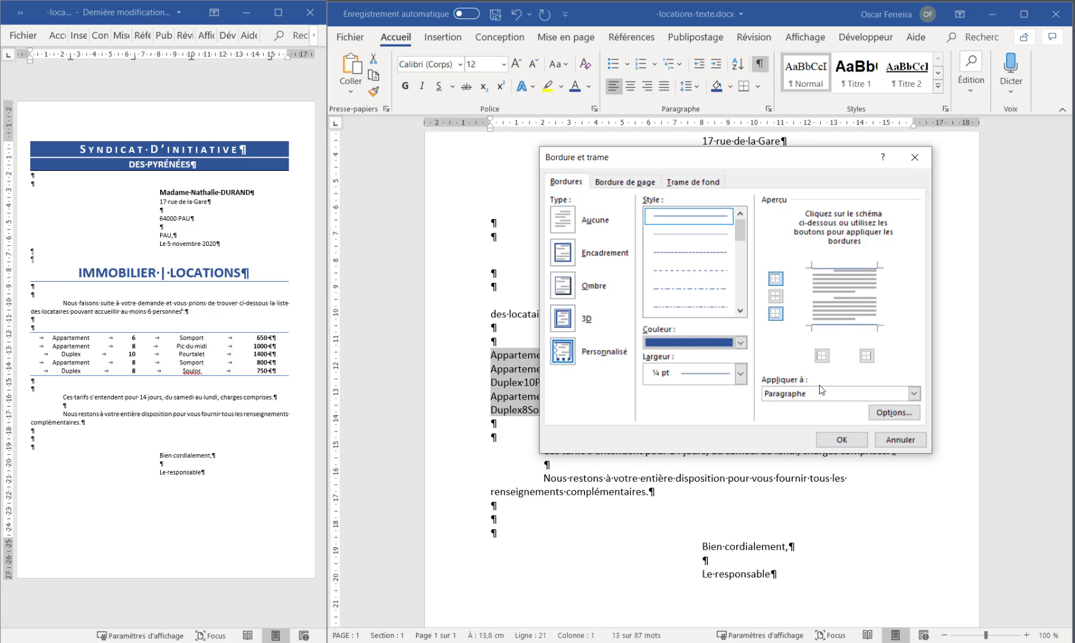
pyautogui.click(841, 440)
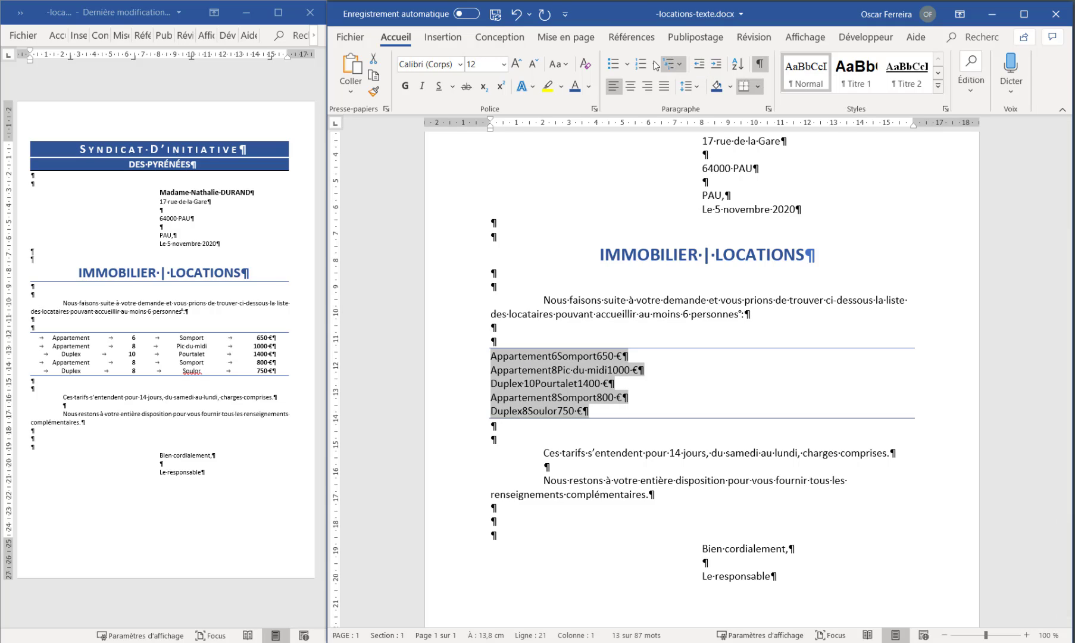
# Define a centred tab stop at 2 cm and a right-aligned tab stop at 5 cm for the five rental lines
pyautogui.click(769, 110)
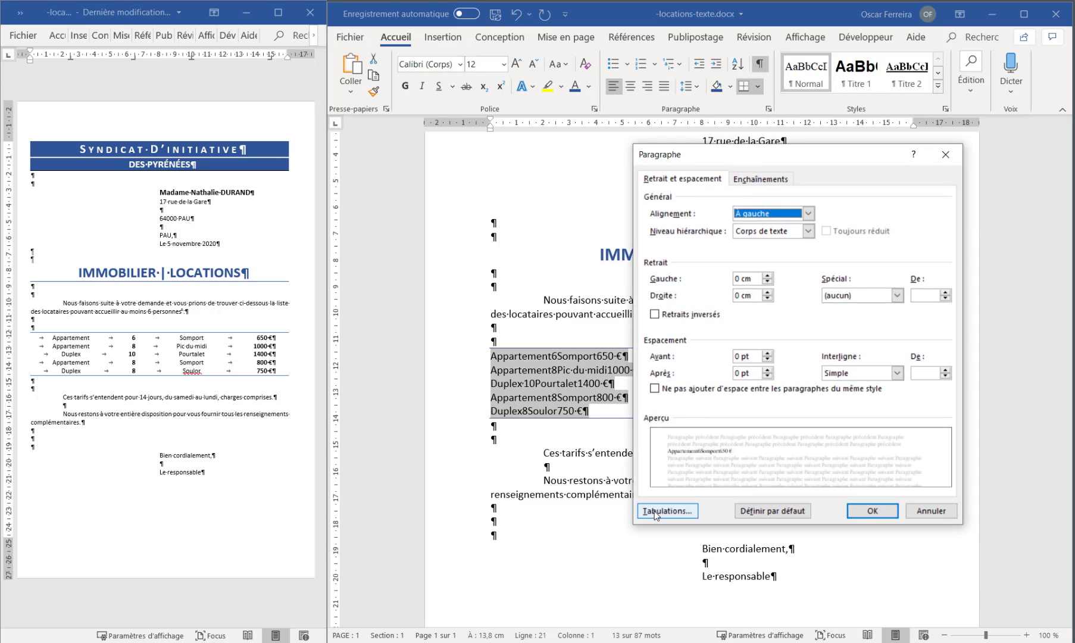
pyautogui.click(654, 510)
pyautogui.moveTo(902, 242); pyautogui.dragTo(805, 294)
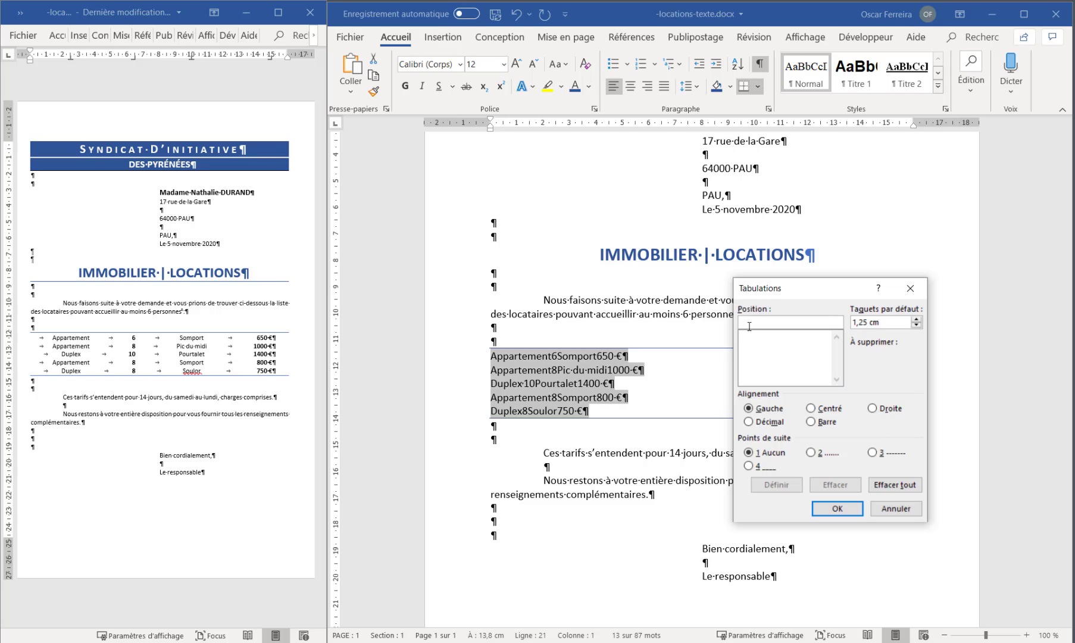
pyautogui.write('2')
pyautogui.click(811, 409)
pyautogui.click(774, 484)
pyautogui.write('5')
pyautogui.click(872, 409)
pyautogui.click(775, 484)
# Add a centred tab stop at 9 cm and a right-aligned one at 15 cm for the rental lines, and apply the tab settings
pyautogui.click(758, 322)
pyautogui.moveTo(758, 322); pyautogui.dragTo(731, 320)
pyautogui.write('9')
pyautogui.click(811, 408)
pyautogui.click(776, 485)
pyautogui.moveTo(757, 322); pyautogui.dragTo(727, 320)
pyautogui.write('15')
pyautogui.click(873, 408)
pyautogui.click(774, 485)
pyautogui.click(838, 509)
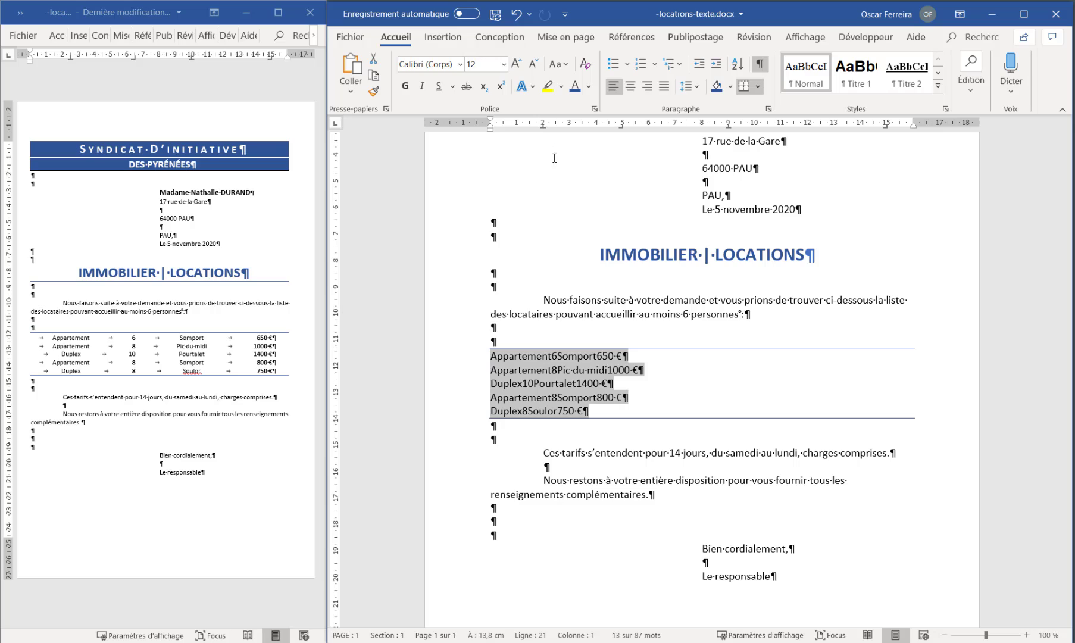
# Insert tabs before "Appartement", "6", "Somport" and "650 €" in the first rental line
pyautogui.click(489, 357)
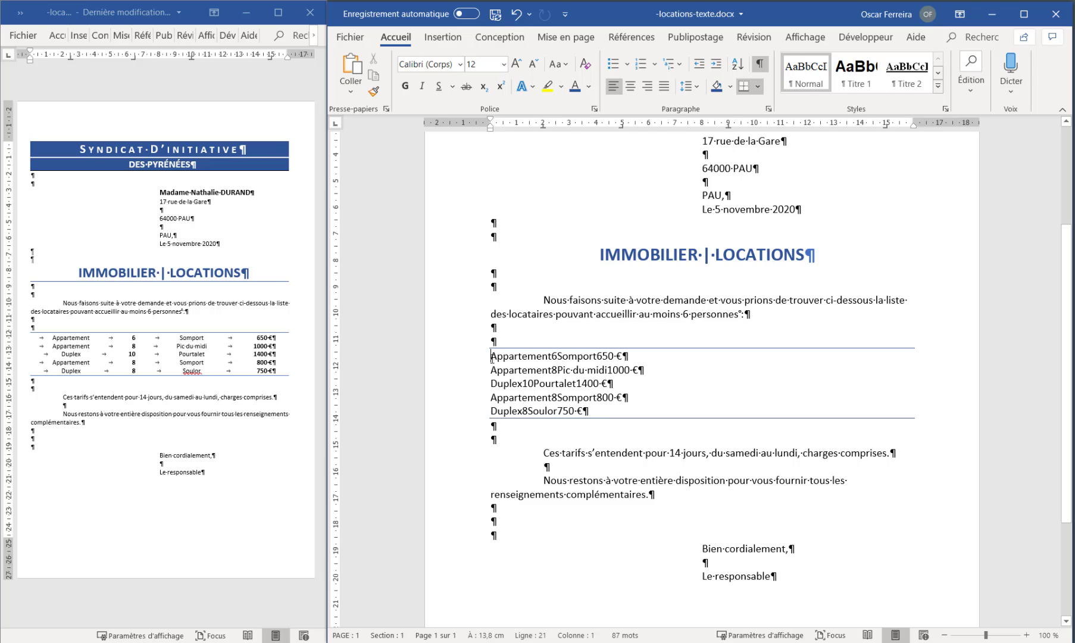
pyautogui.hotkey('ctrl', 'z')
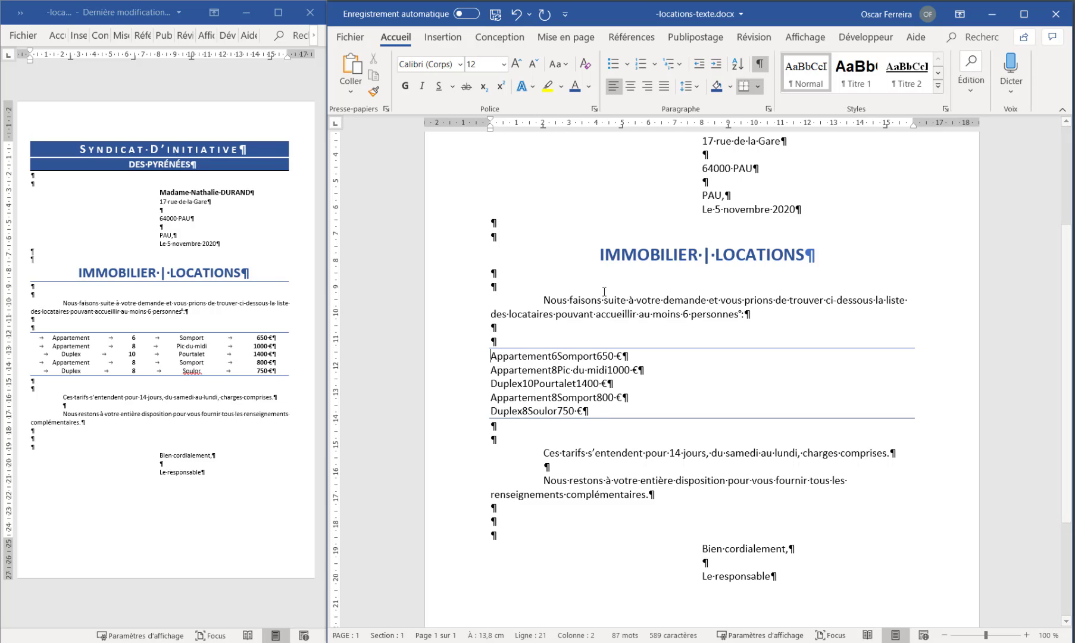
pyautogui.click(552, 355)
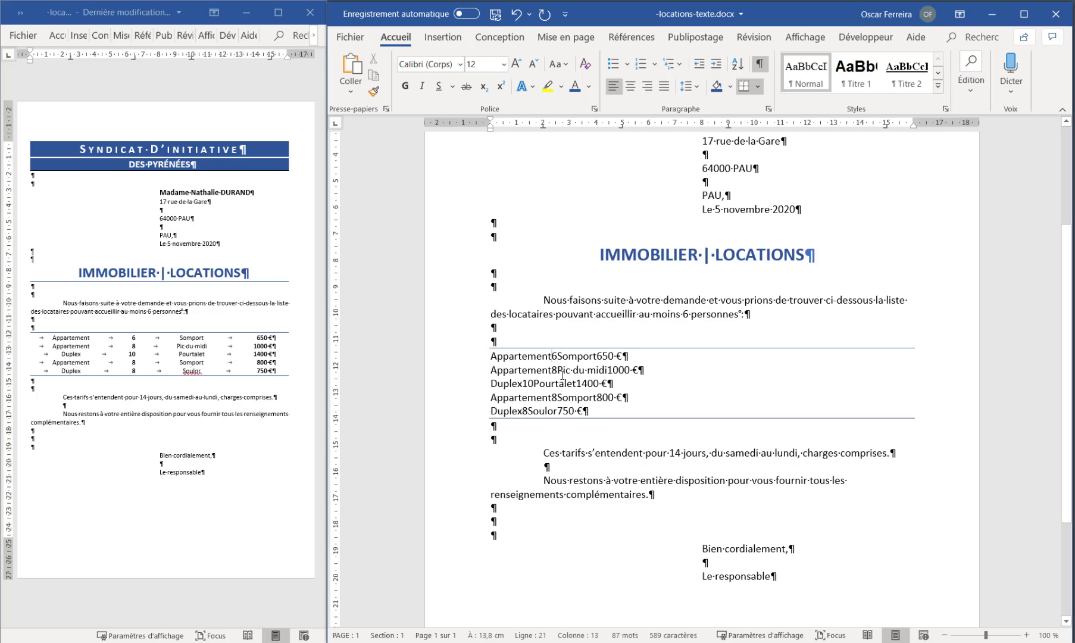
pyautogui.press('Tab')
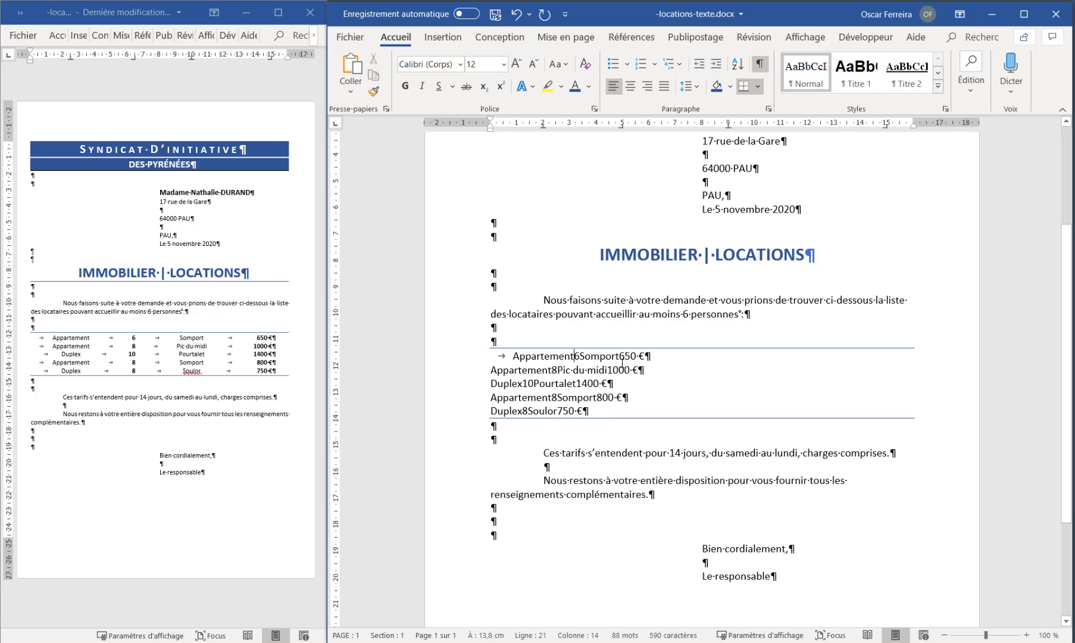
pyautogui.click(580, 355)
pyautogui.press('Tab')
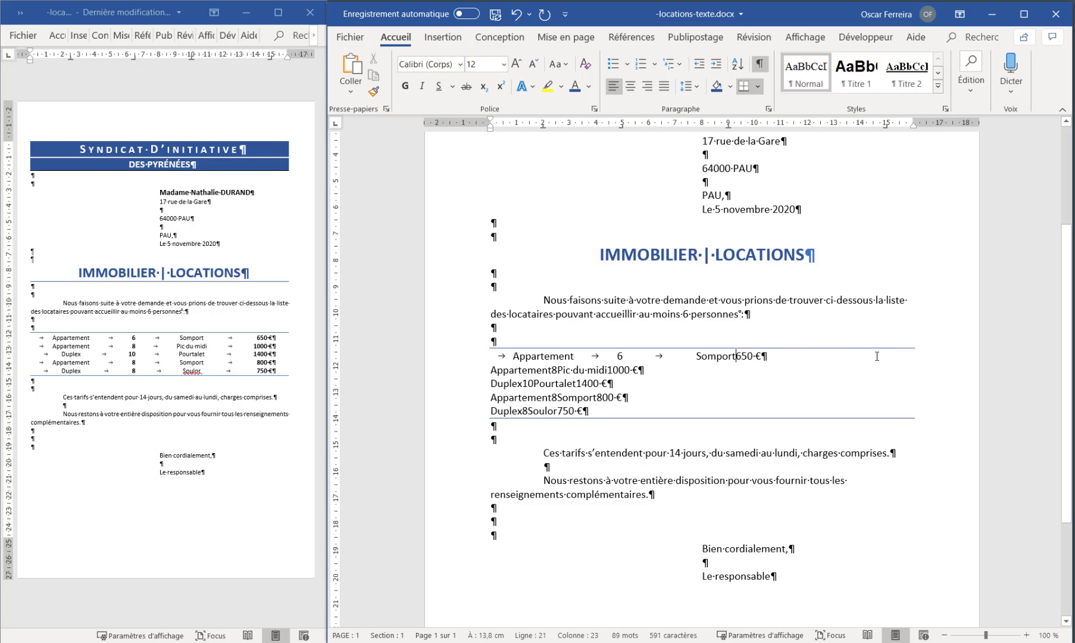
pyautogui.press('Tab')
# Insert tabs before "Appartement", "8", "Pic du midi" and "1000 €" in the second rental line
pyautogui.press('Tab')
pyautogui.click(553, 369)
pyautogui.press('Tab')
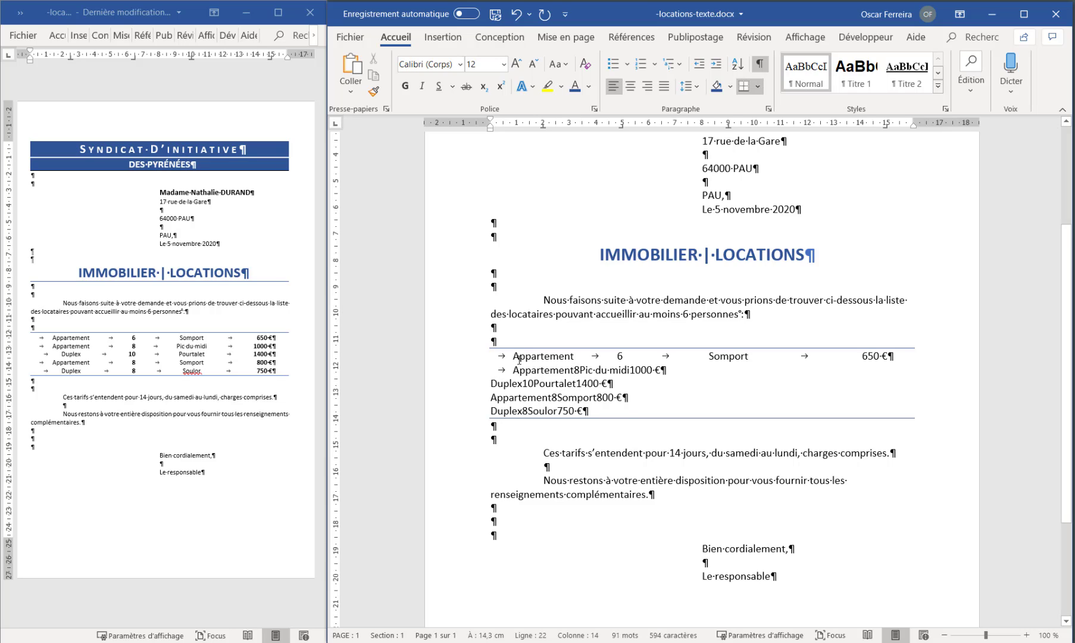
pyautogui.click(578, 369)
pyautogui.press('Tab')
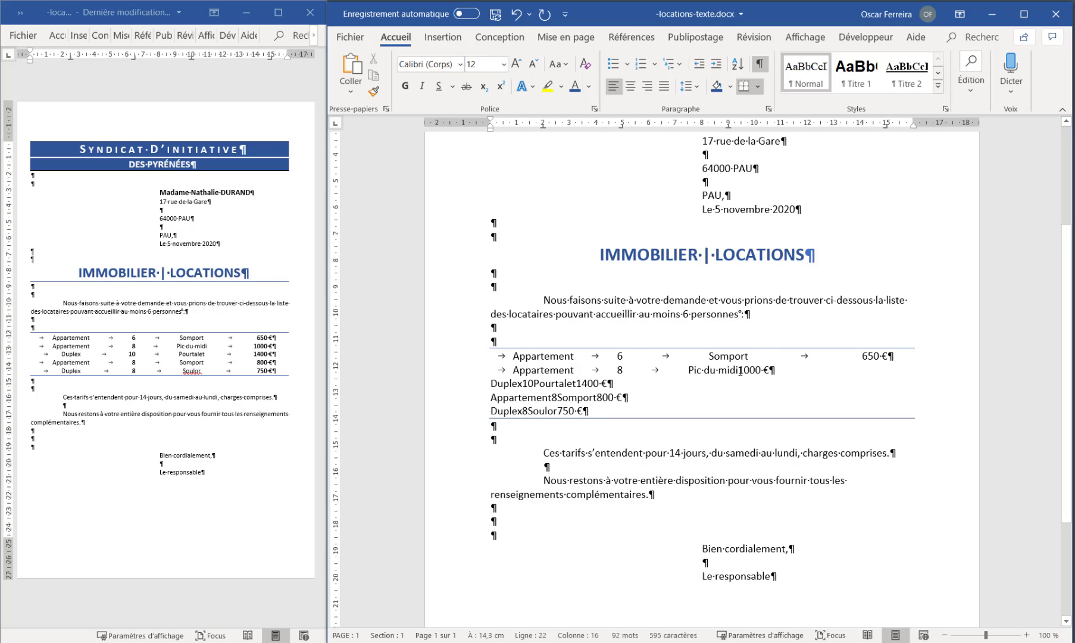
pyautogui.press('Tab')
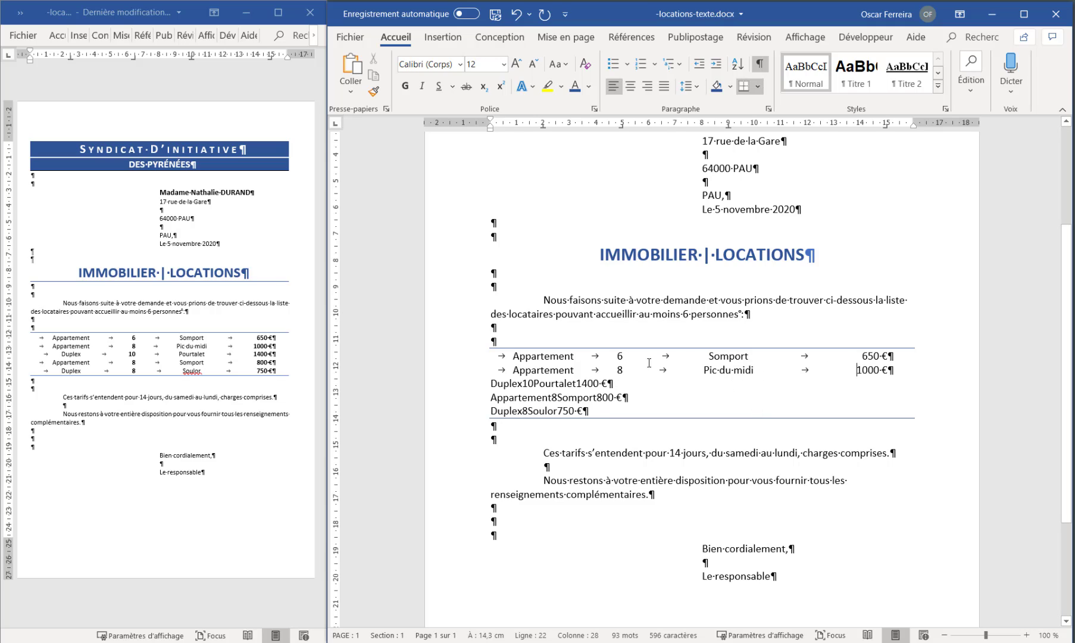
# Insert tabs before "Duplex", "10", "Pourtalet" and "1400 €" in the third rental line
pyautogui.click(491, 384)
pyautogui.press('Tab')
pyautogui.click(571, 384)
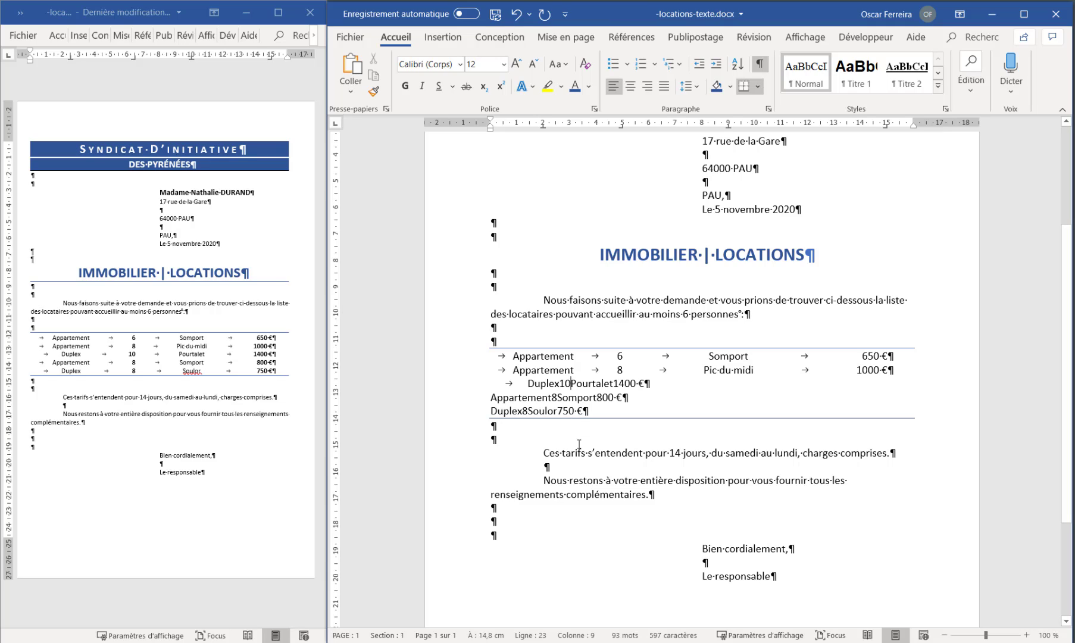
pyautogui.press('Tab')
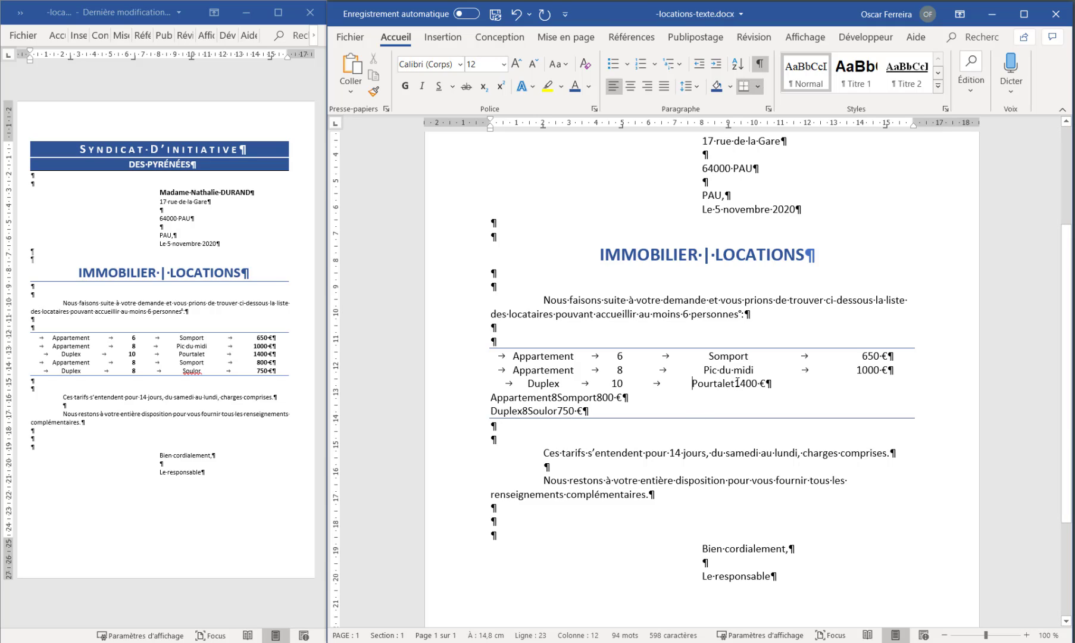
pyautogui.press('Tab')
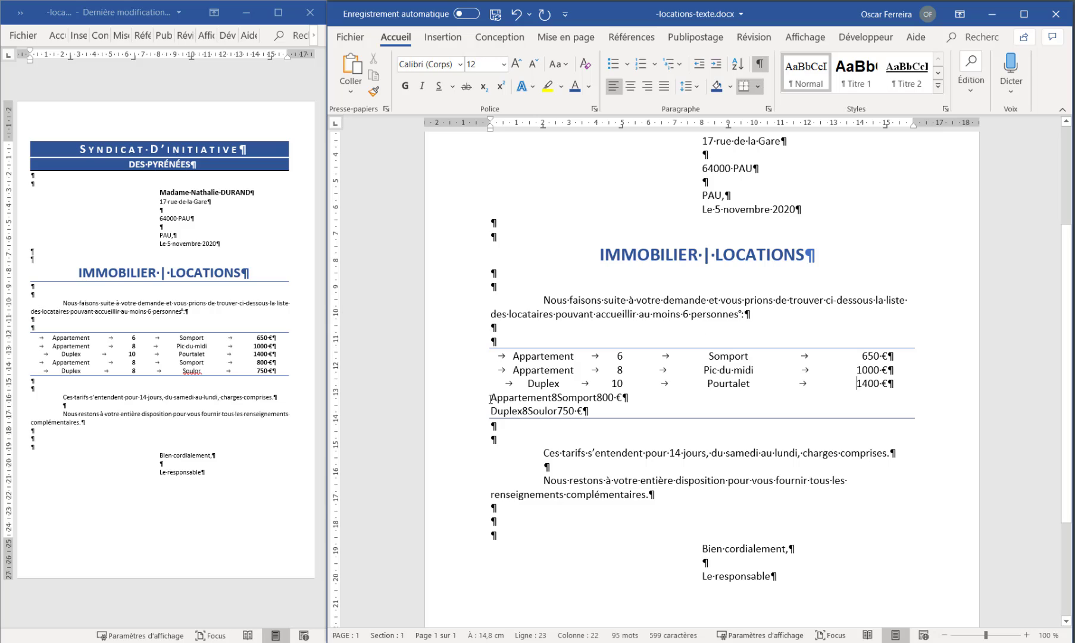
# Insert tabs before "Appartement", "8", "Somport" and "800 €" in the fourth rental line
pyautogui.click(492, 397)
pyautogui.press('Tab')
pyautogui.click(552, 398)
pyautogui.press('Tab')
pyautogui.click(581, 398)
pyautogui.press('Tab')
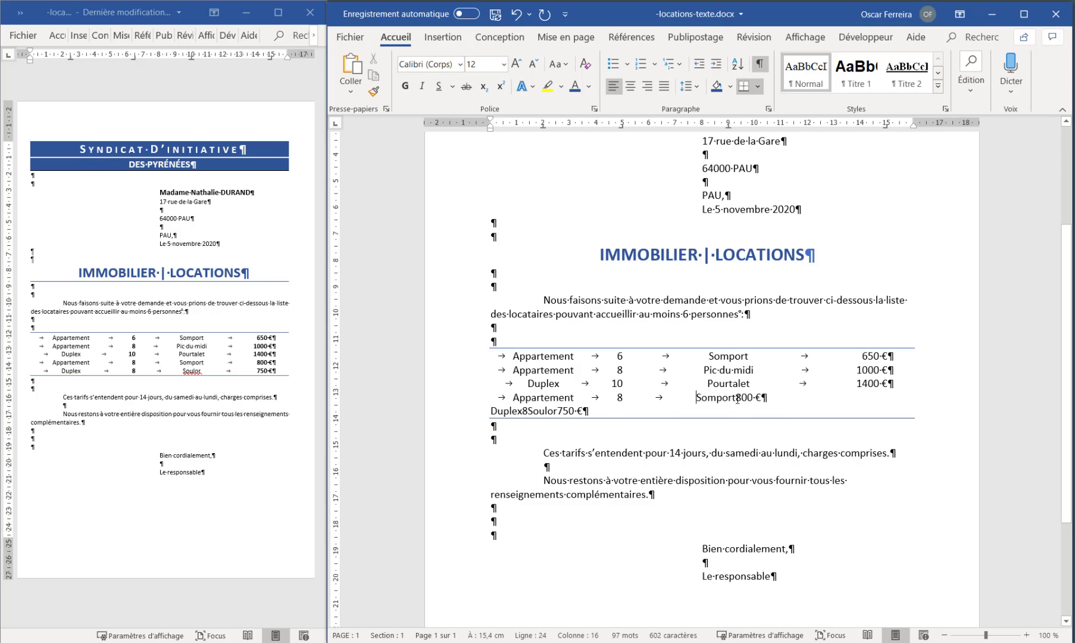
pyautogui.click(737, 399)
pyautogui.press('Tab')
# Insert tabs before "Duplex", "8", "Soulor" and "750 €" in the last rental line
pyautogui.click(492, 411)
pyautogui.press('Tab')
pyautogui.click(531, 414)
pyautogui.press('Tab')
pyautogui.click(570, 415)
pyautogui.press('Tab')
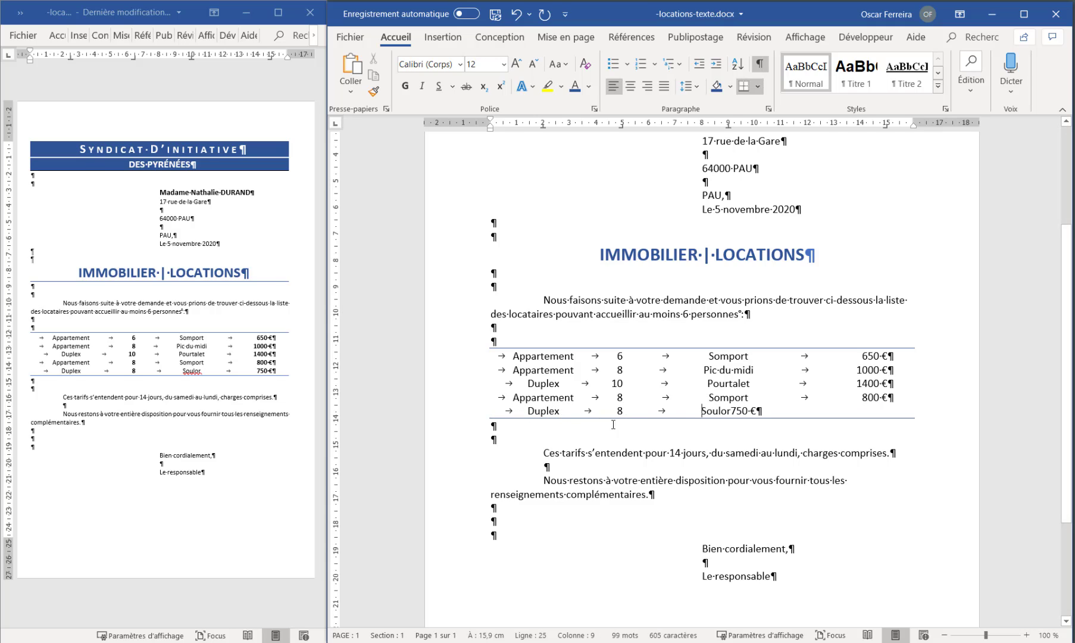
pyautogui.click(729, 410)
pyautogui.press('Tab')
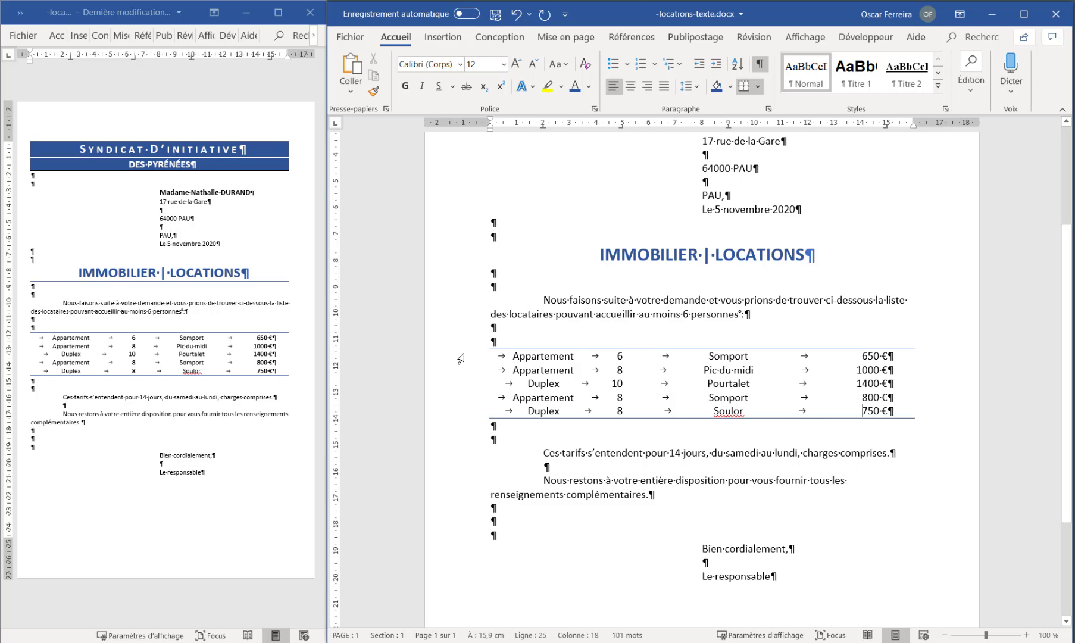
# Move the five rental lines' centred tab stops from 5 to 6 cm, 9 to 10 cm and 2 to 2.5 cm
pyautogui.moveTo(462, 359); pyautogui.dragTo(462, 413)
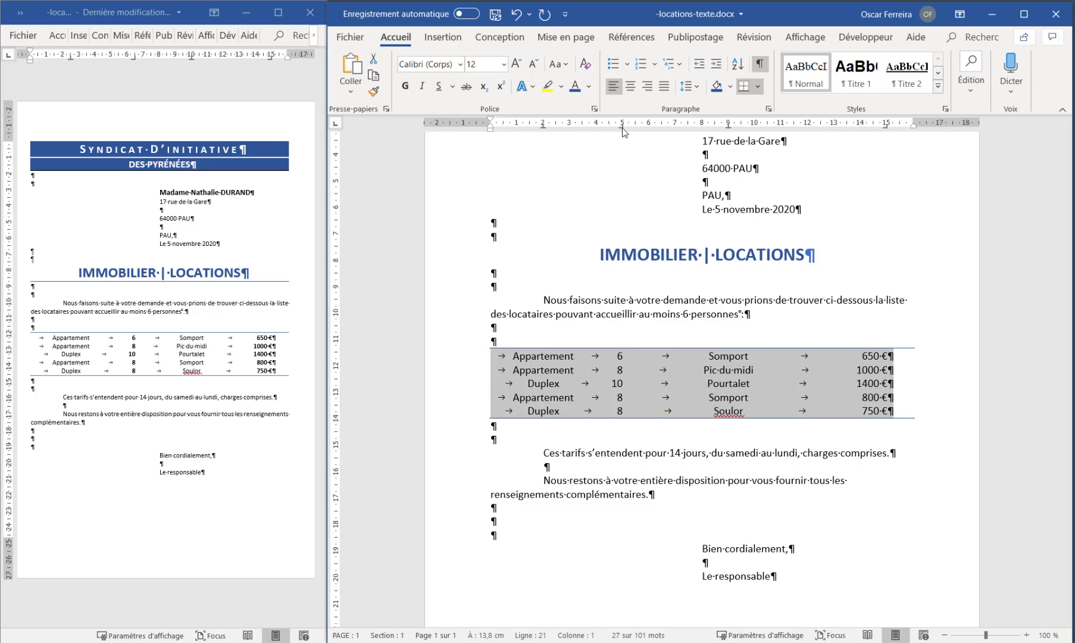
pyautogui.moveTo(623, 128); pyautogui.dragTo(649, 133)
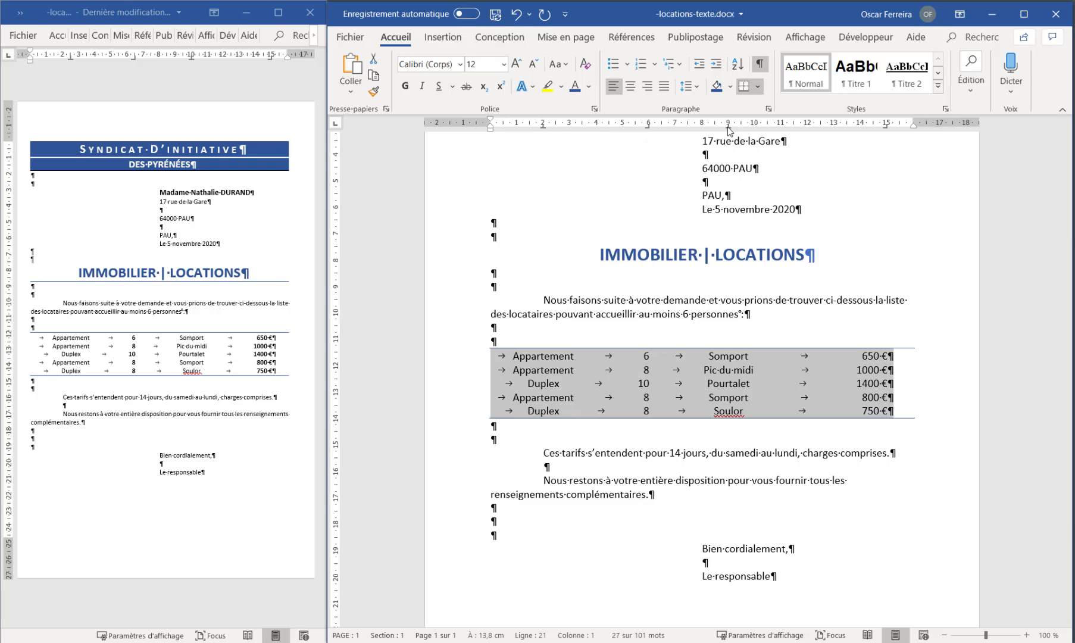
pyautogui.moveTo(727, 127); pyautogui.dragTo(754, 127)
pyautogui.moveTo(543, 128); pyautogui.dragTo(557, 127)
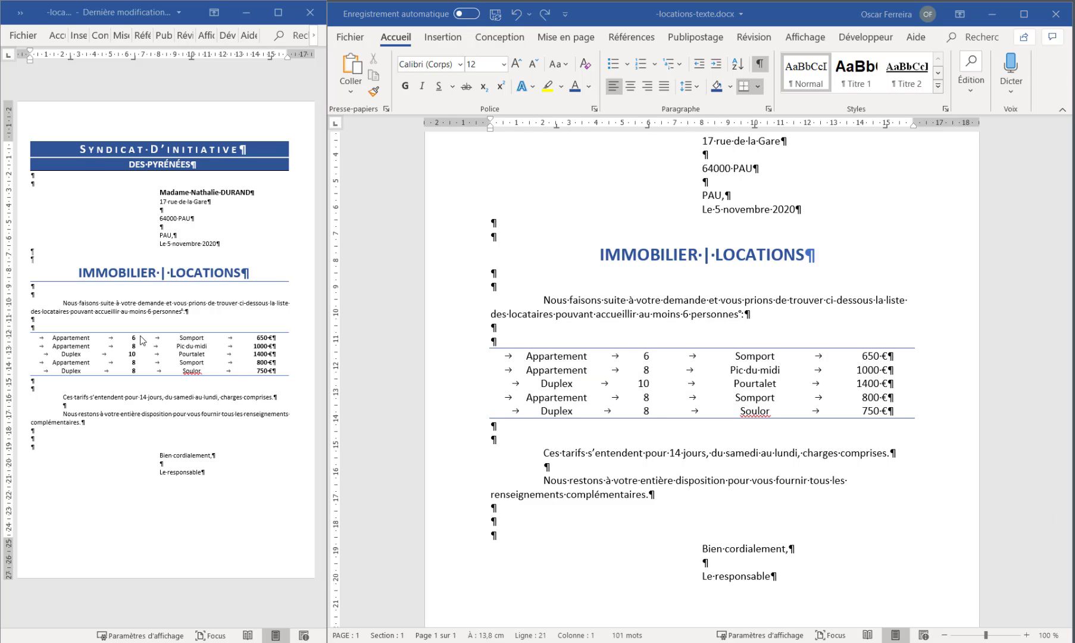
pyautogui.click(641, 356)
pyautogui.moveTo(642, 355); pyautogui.dragTo(654, 412)
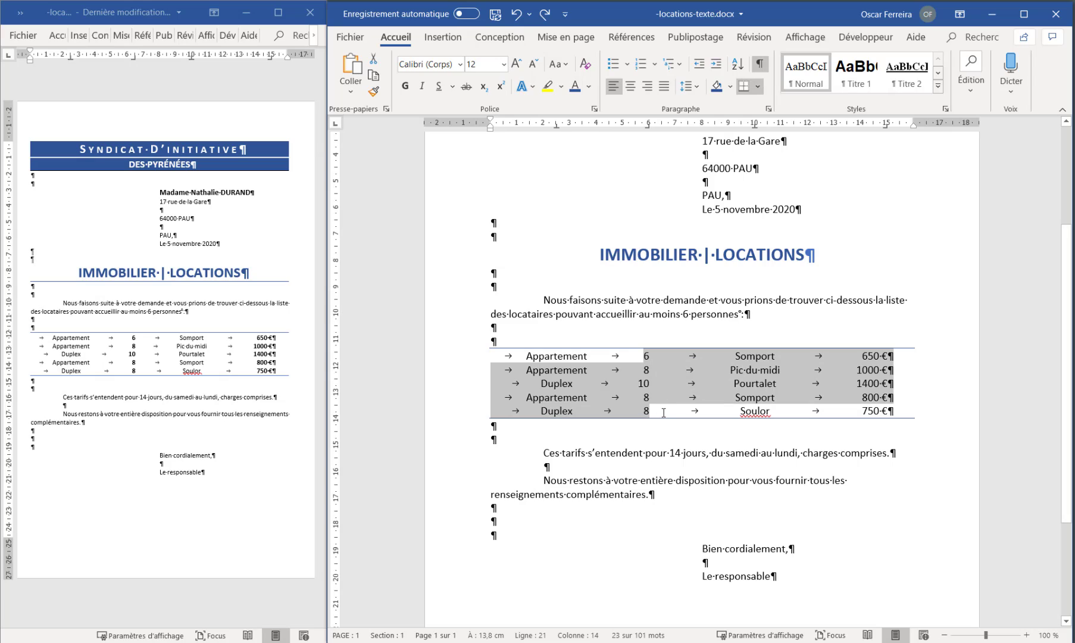
pyautogui.click(649, 369)
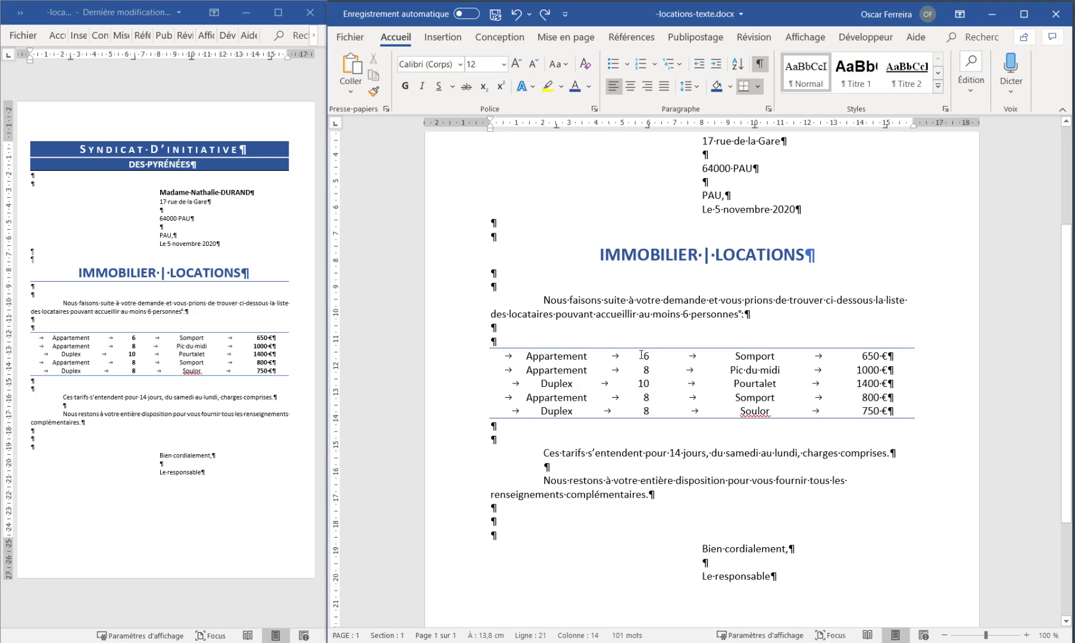
pyautogui.moveTo(642, 355); pyautogui.dragTo(657, 417)
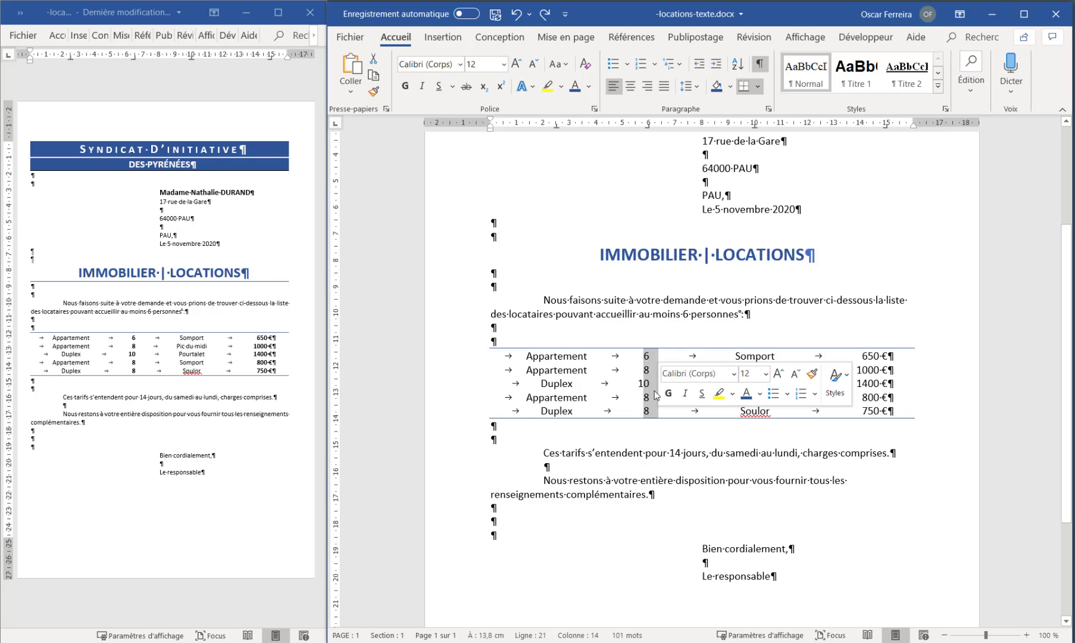
# Make the block of capacity numbers in the second column of the rental list bold
pyautogui.click(654, 355)
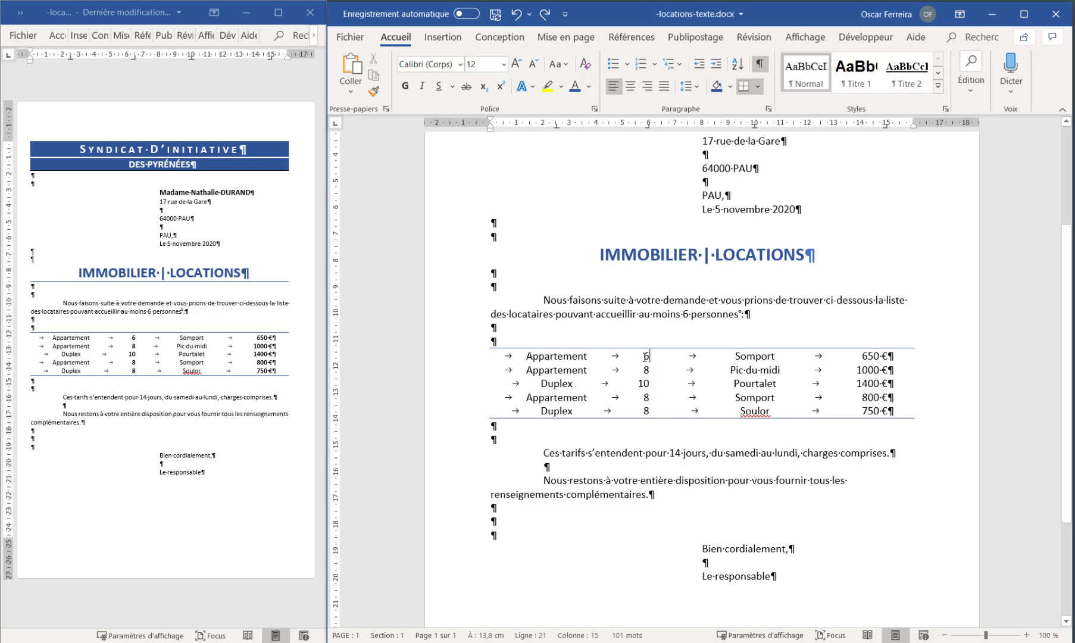
pyautogui.moveTo(650, 353); pyautogui.dragTo(634, 414)
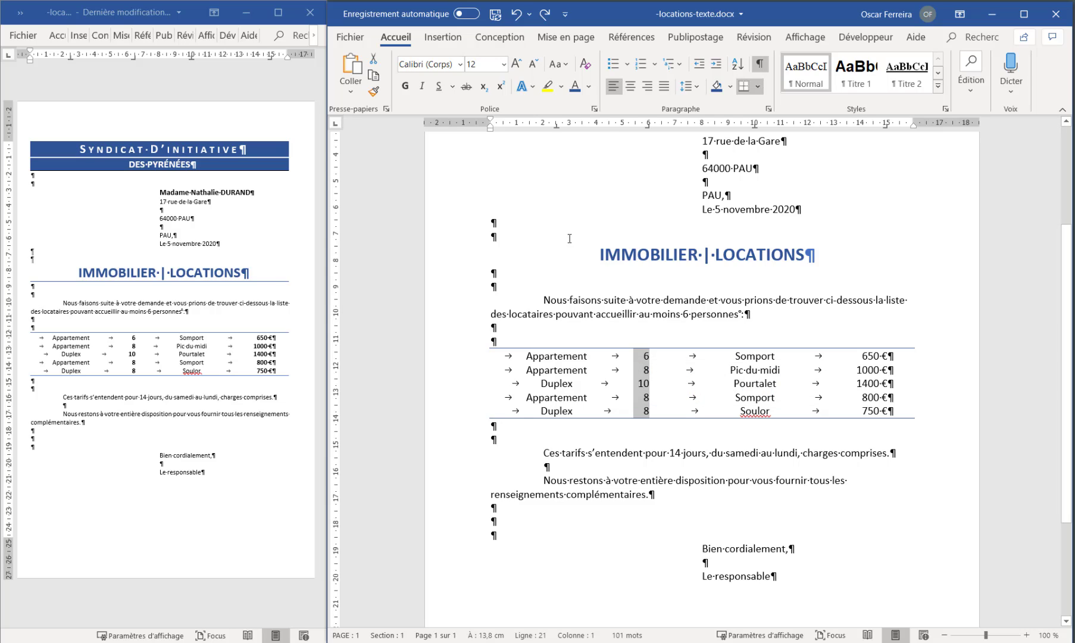
pyautogui.click(407, 86)
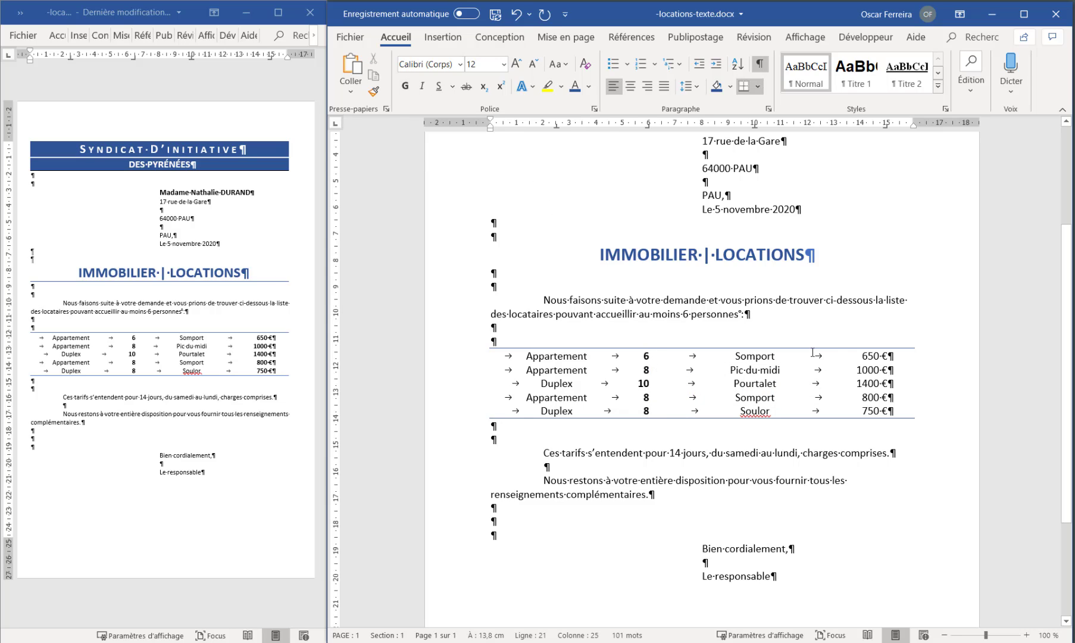
# Make the block of prices in the last column of the rental list bold
pyautogui.click(868, 355)
pyautogui.click(889, 356)
pyautogui.moveTo(889, 348); pyautogui.dragTo(847, 424)
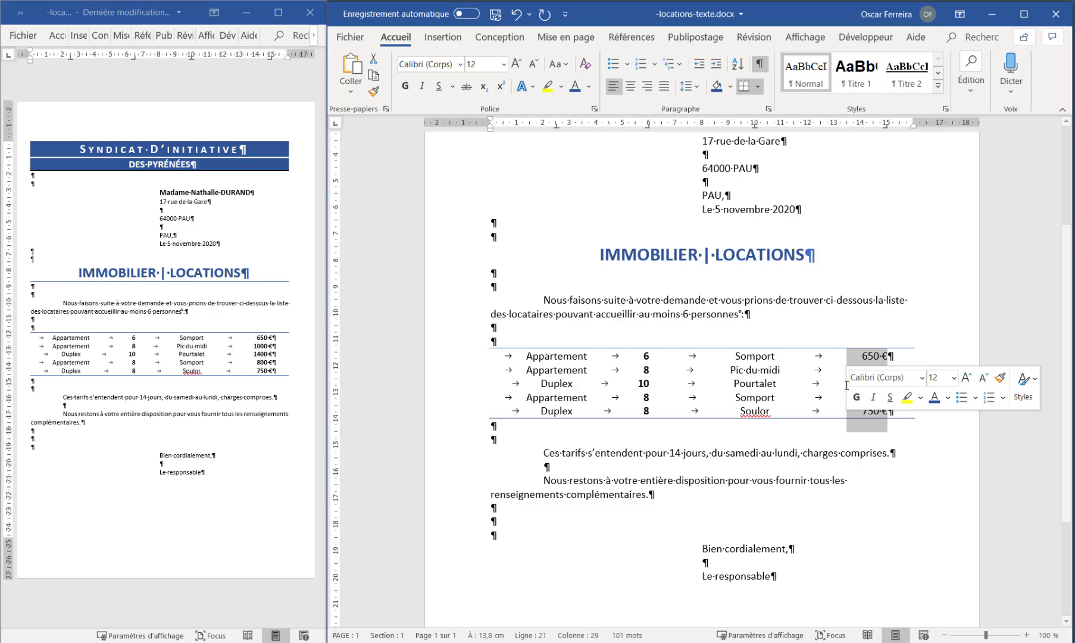
pyautogui.click(857, 396)
# Hide the paragraph marks and other formatting symbols in the finished letter
pyautogui.scroll(3, 855, 412)
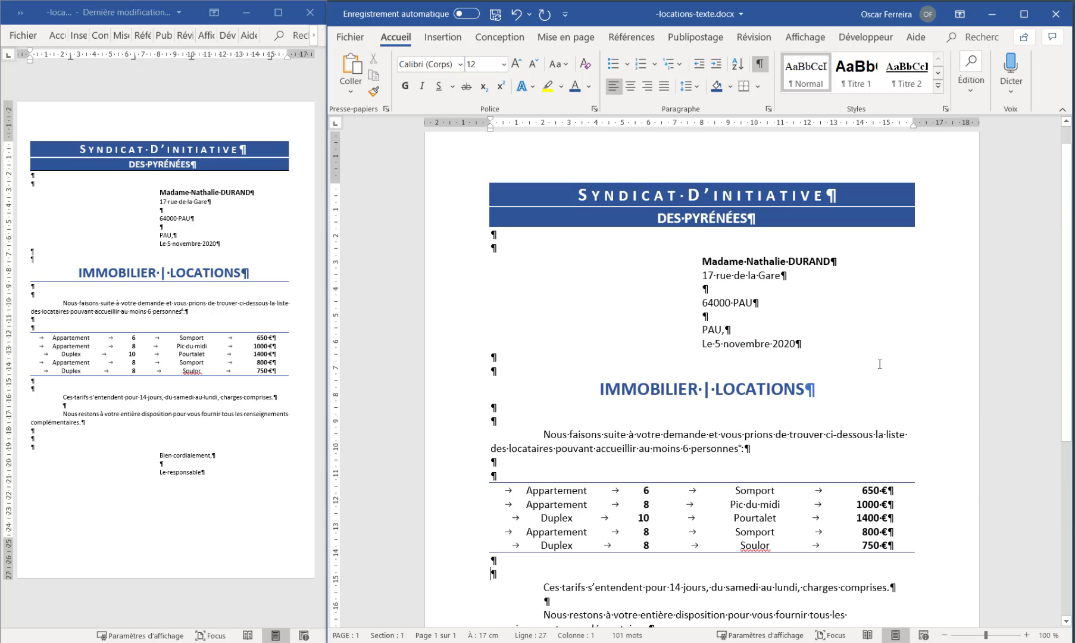
pyautogui.scroll(-1, 880, 364)
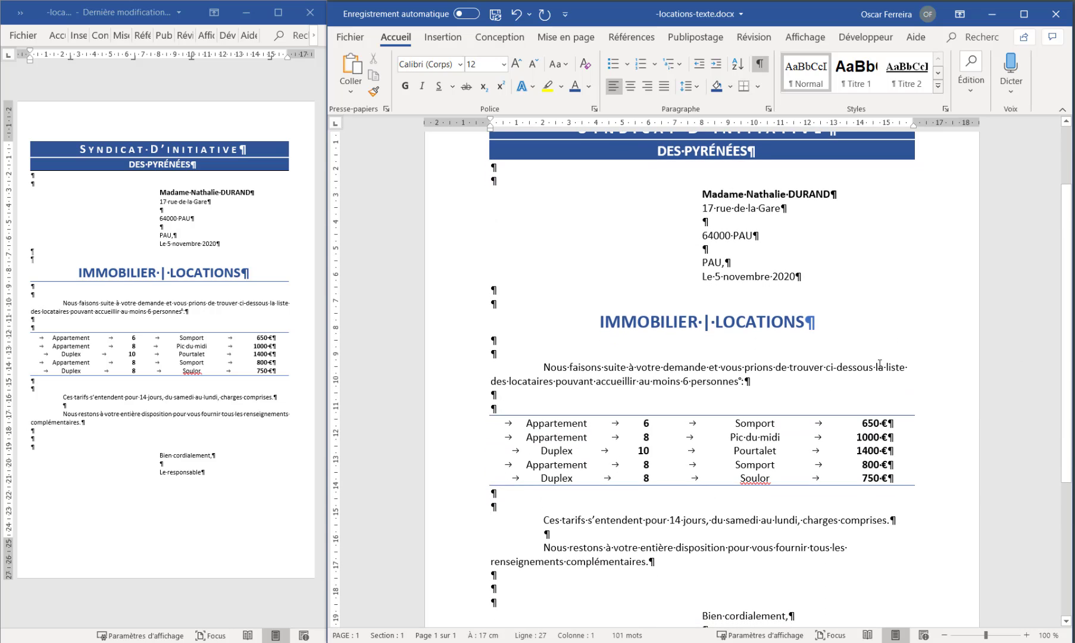
pyautogui.scroll(1, 880, 364)
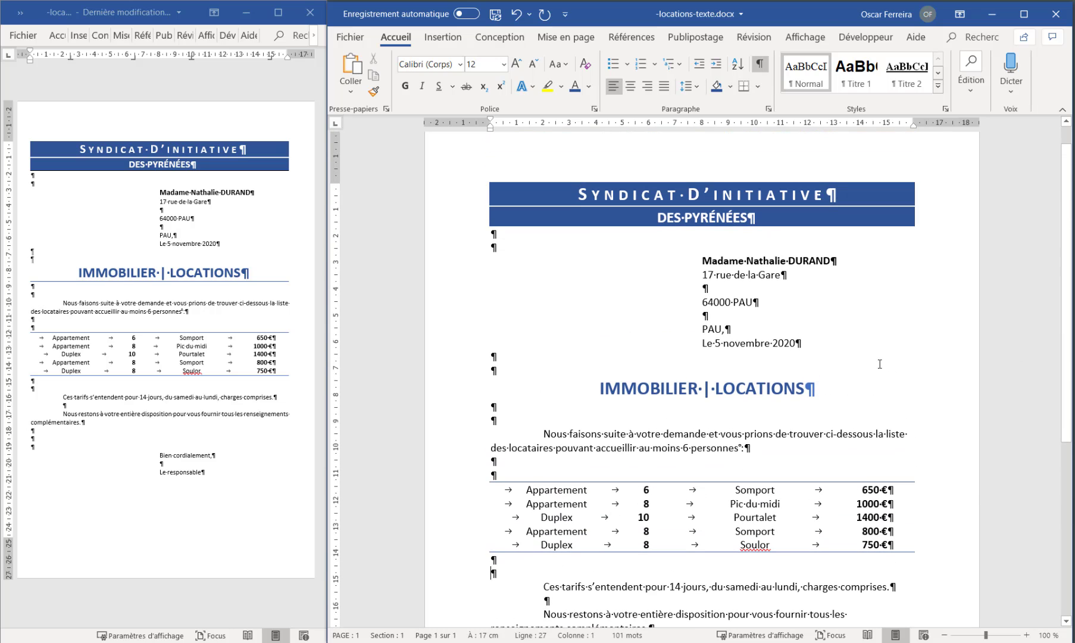
pyautogui.click(760, 64)
pyautogui.scroll(-2, 622, 344)
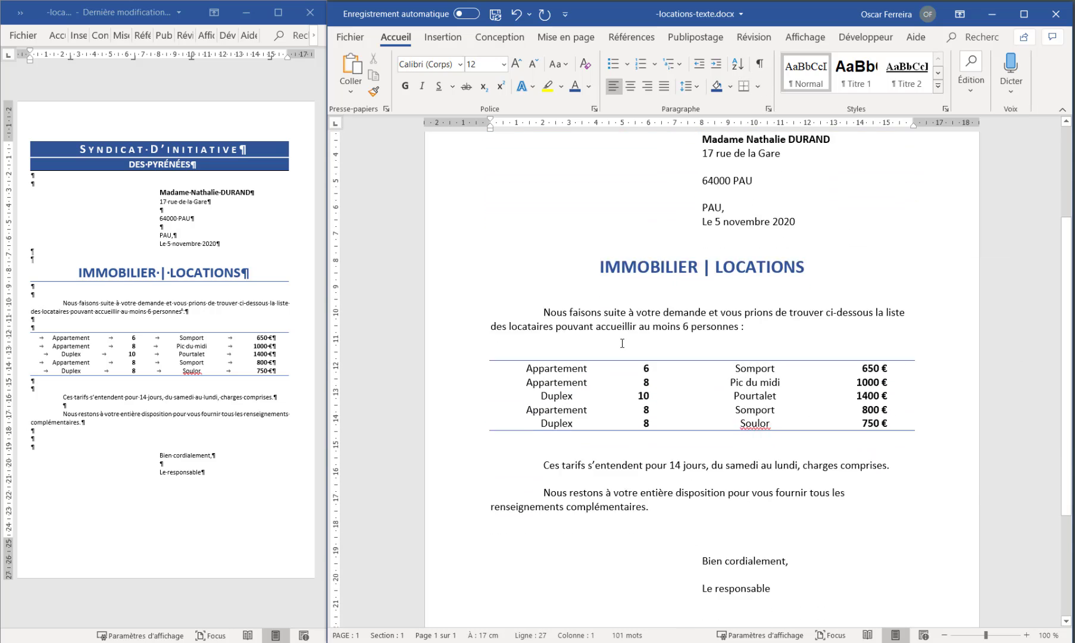